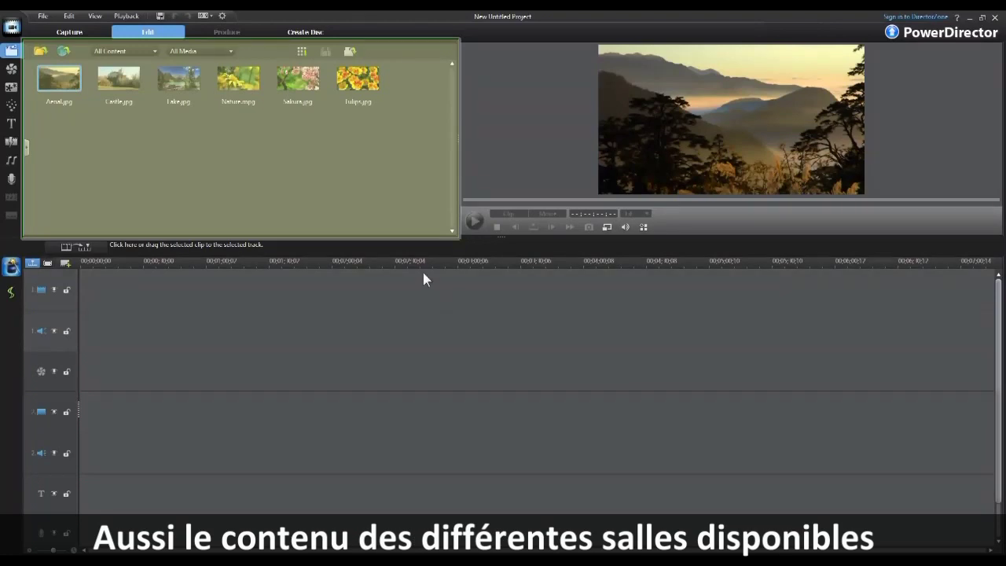
Look through the PiP Objects and Effect rooms, and return to the Media room.
left_click(12, 88)
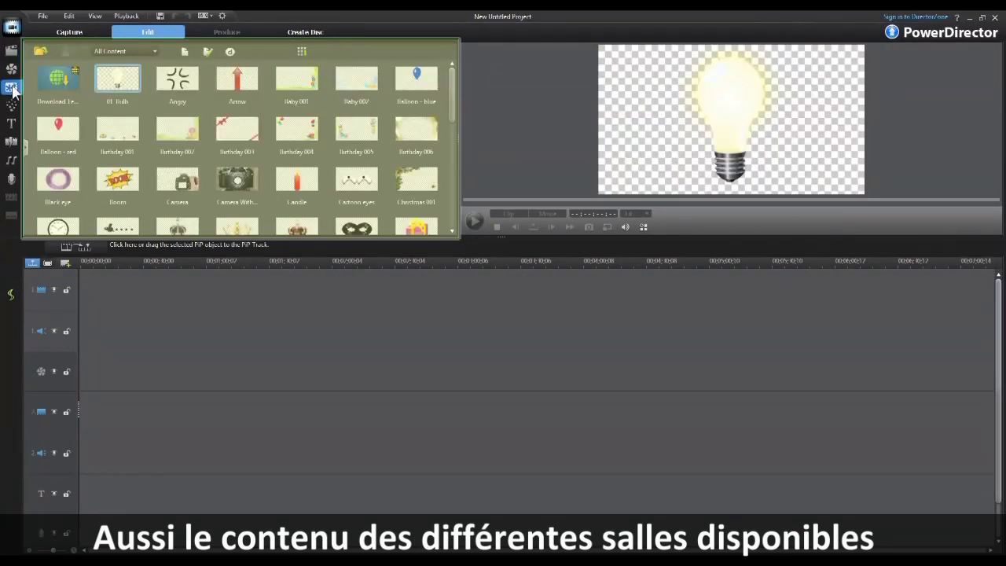
left_click(11, 70)
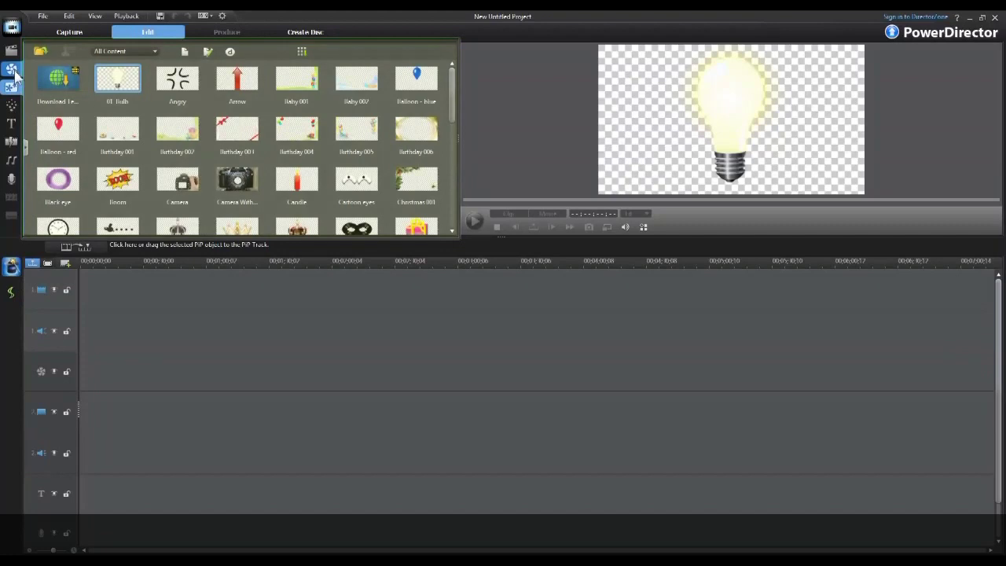
left_click(11, 49)
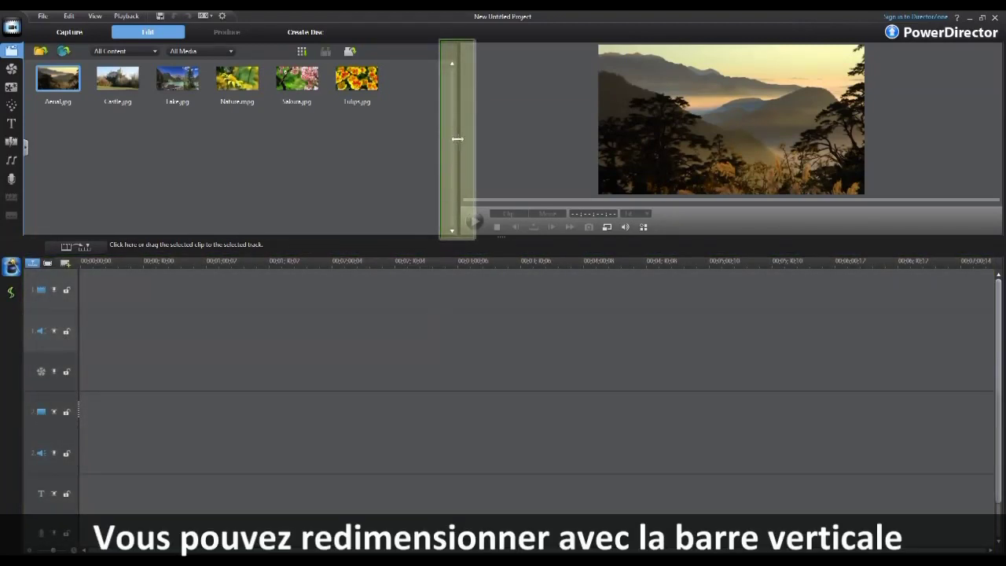
Narrow the media library slightly in favour of the preview and enlarge the timeline area upward.
left_click_drag(457, 138, 431, 153)
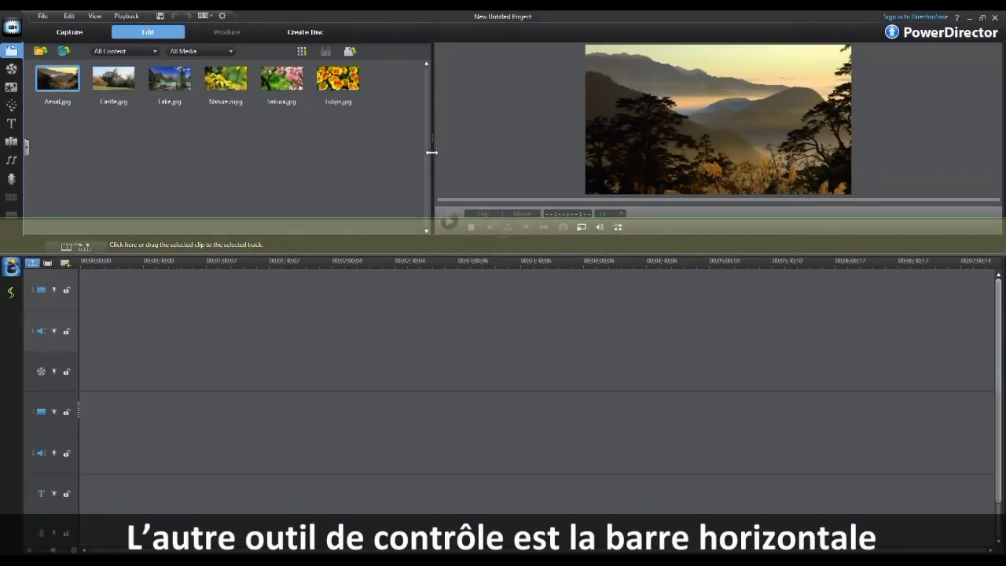
left_click_drag(454, 236, 455, 145)
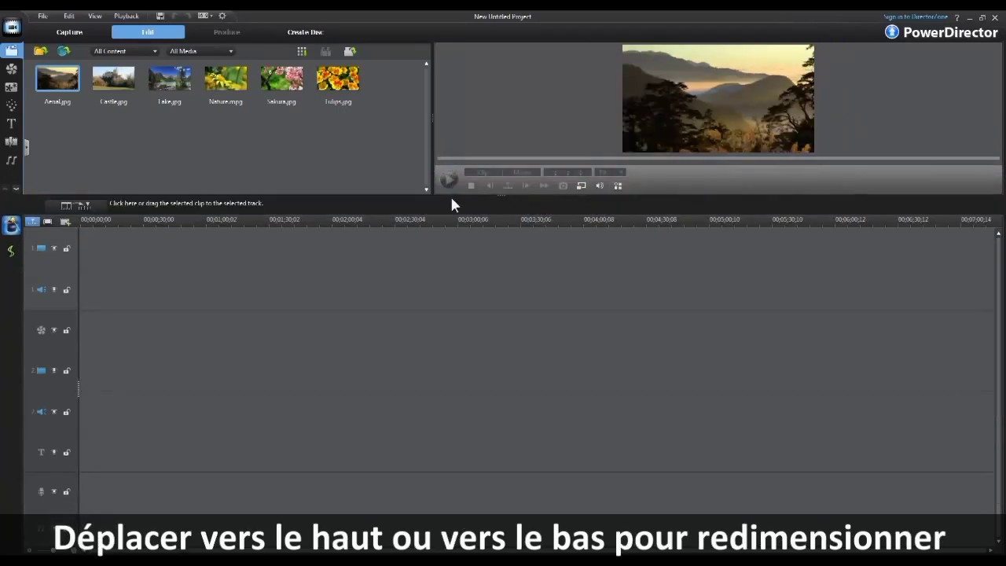
mouse_move(452, 198)
left_mouse_down()
mouse_move(451, 402)
mouse_move(459, 182)
left_mouse_up()
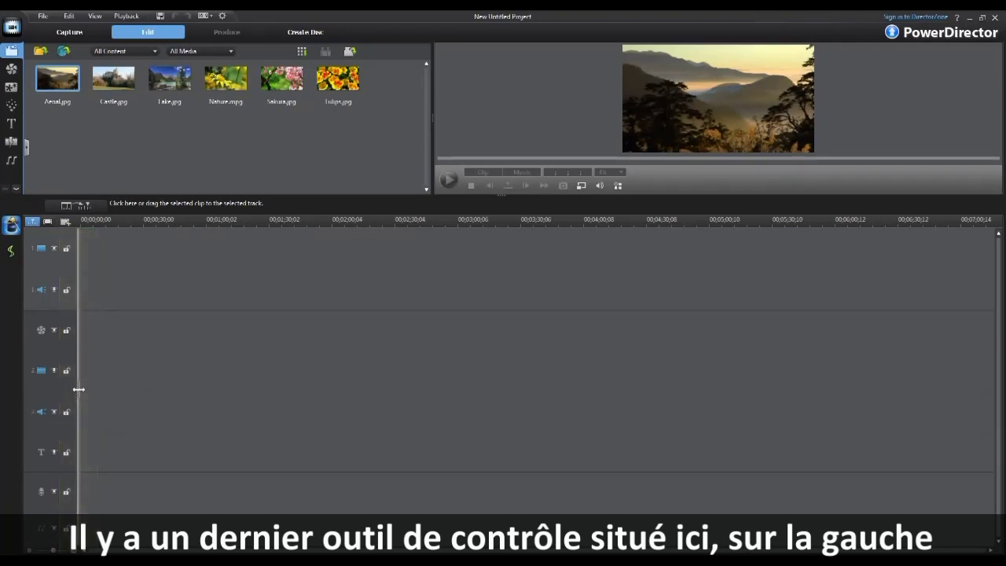
Widen the timeline's track header area to show the track labels and rename the first video track as track1.
left_click_drag(77, 388, 187, 407)
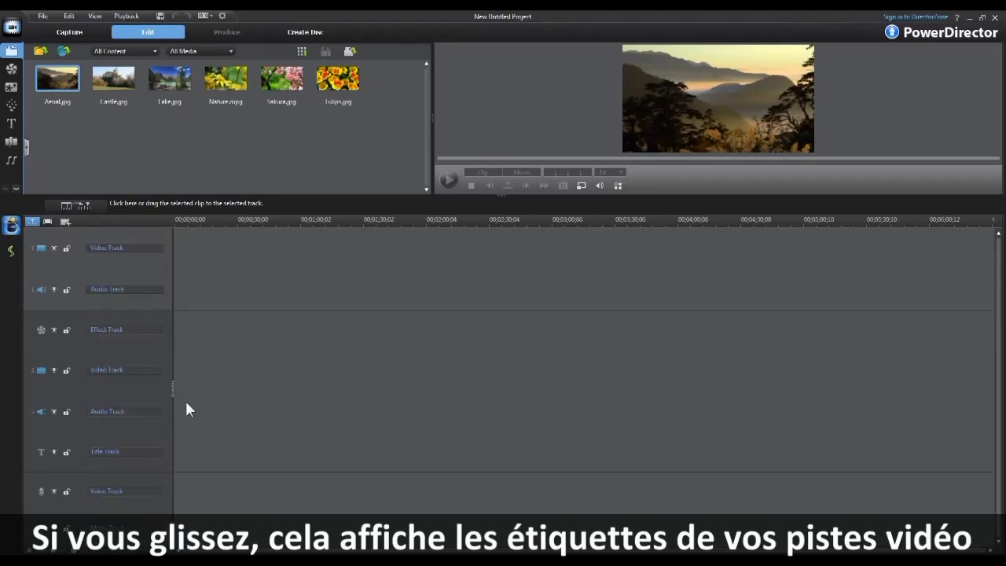
double_click(129, 247)
left_click_drag(130, 247, 84, 252)
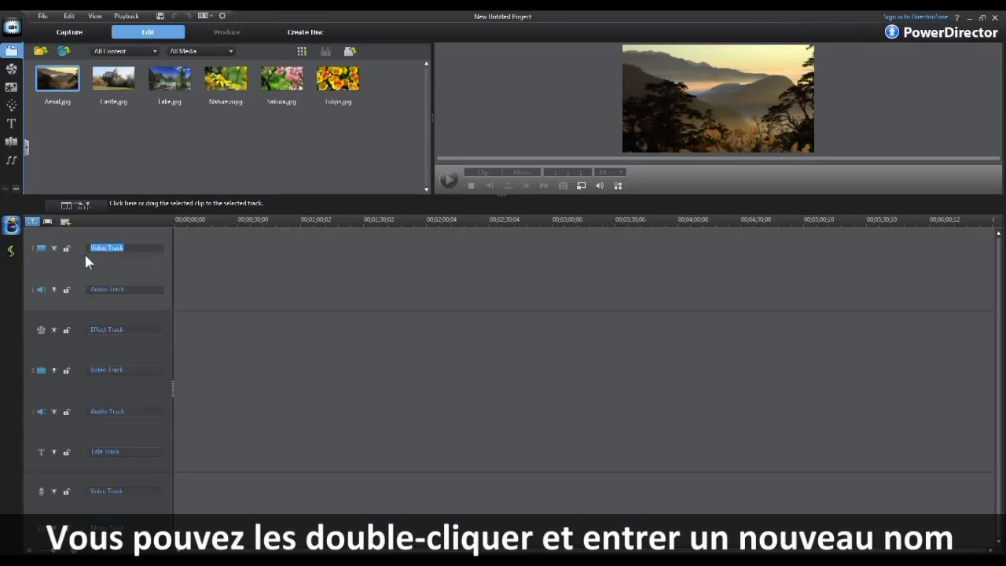
key("BackSpace")
type("track1")
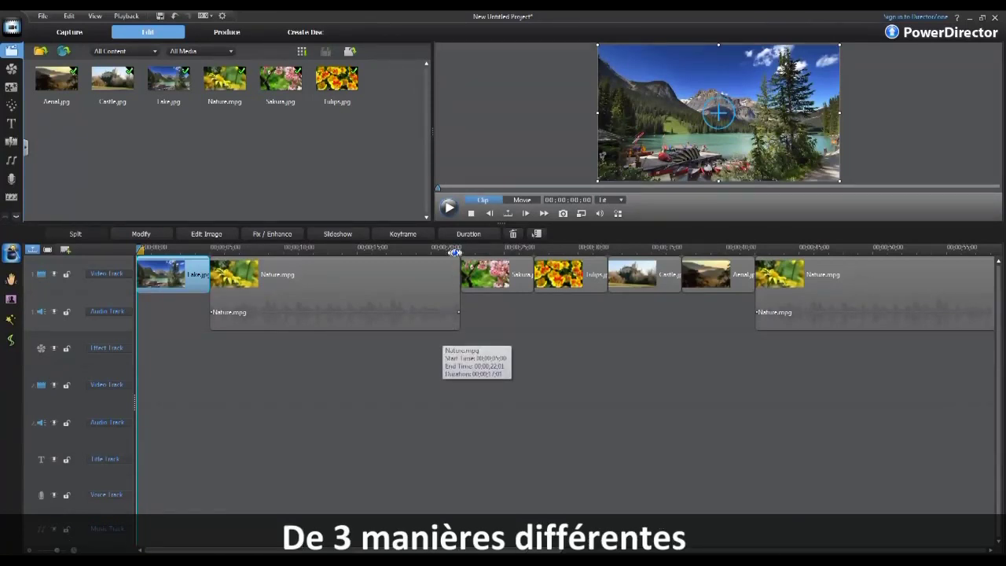
Zoom the timeline out and in to view the clips at different time scales.
left_click_drag(454, 250, 384, 253)
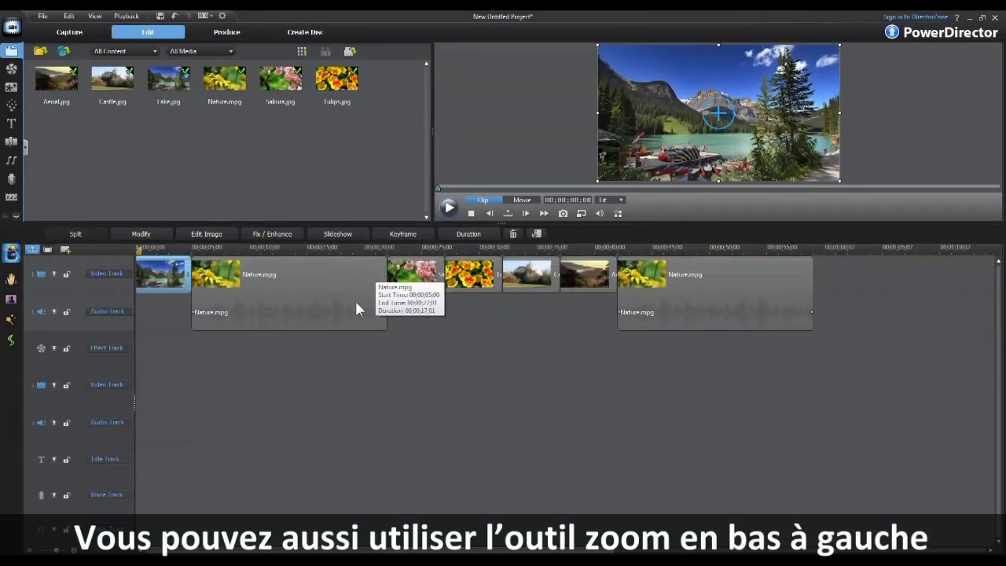
left_click(33, 552)
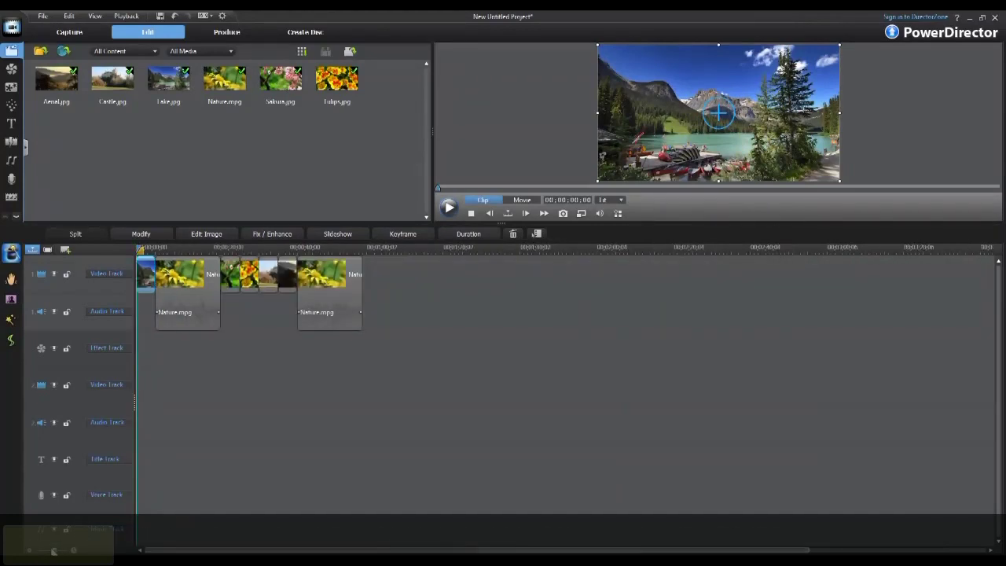
left_click(73, 551)
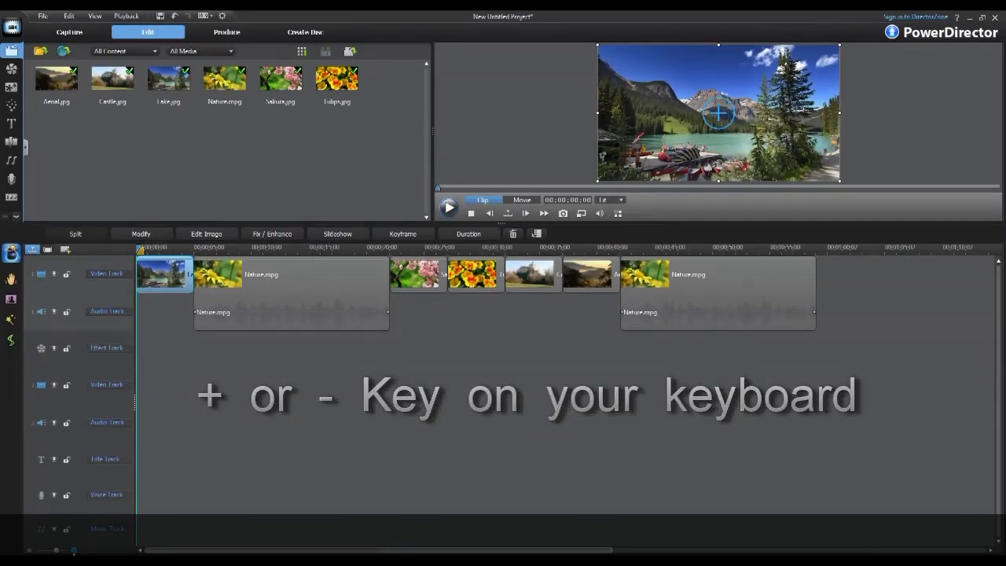
key("minus")
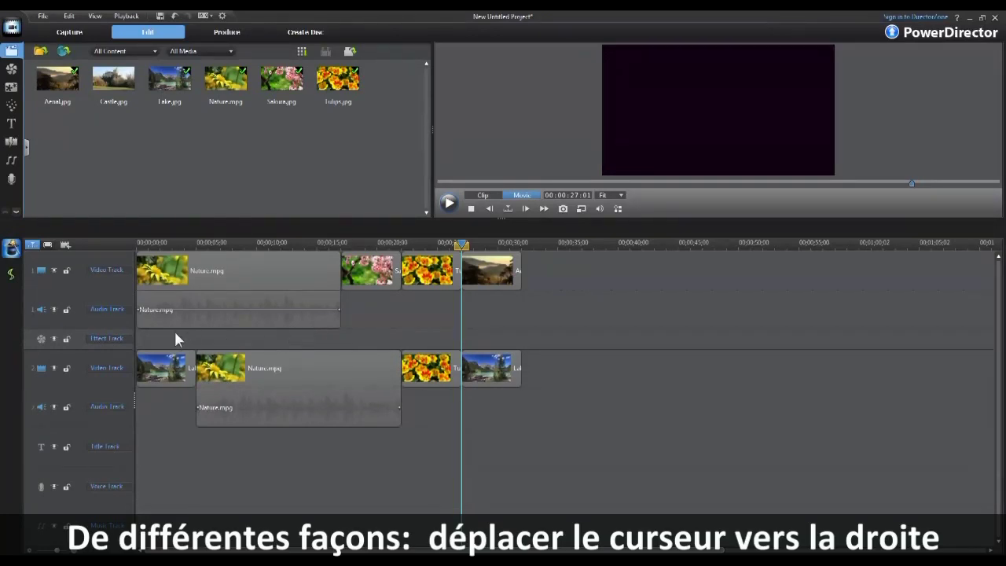
Make the effect track slightly taller and set the height of all timeline tracks to Medium.
left_click_drag(114, 327, 118, 360)
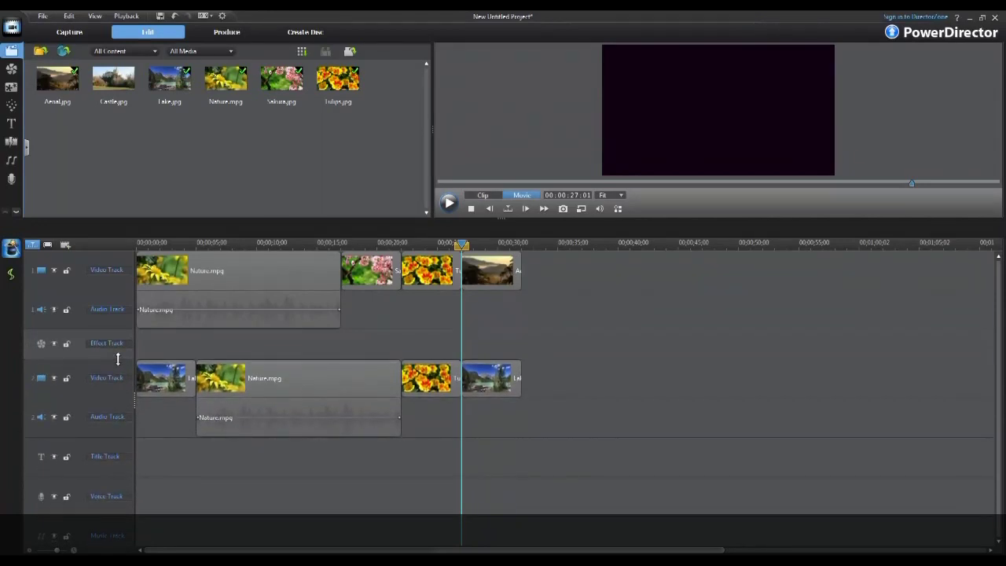
right_click(190, 347)
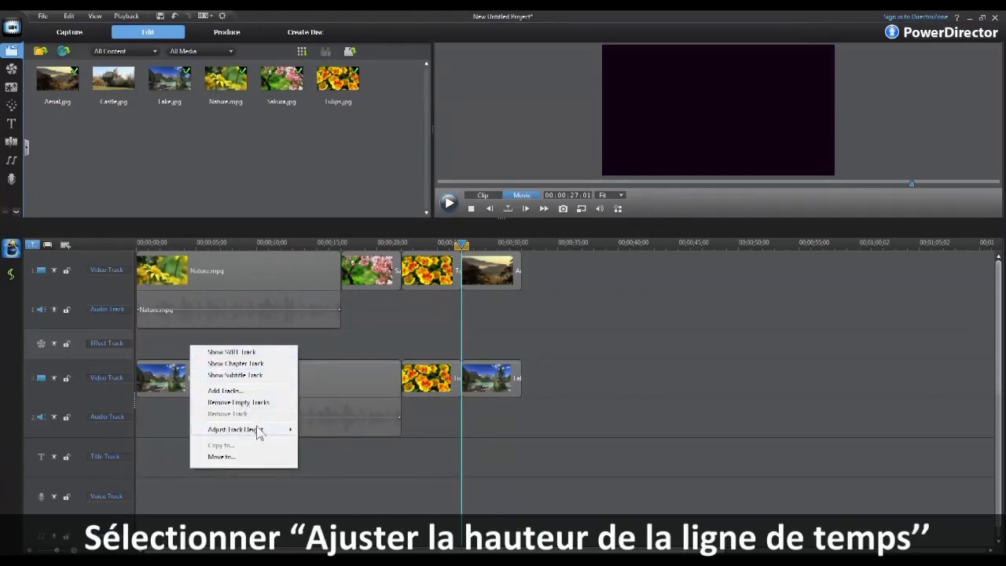
mouse_move(262, 432)
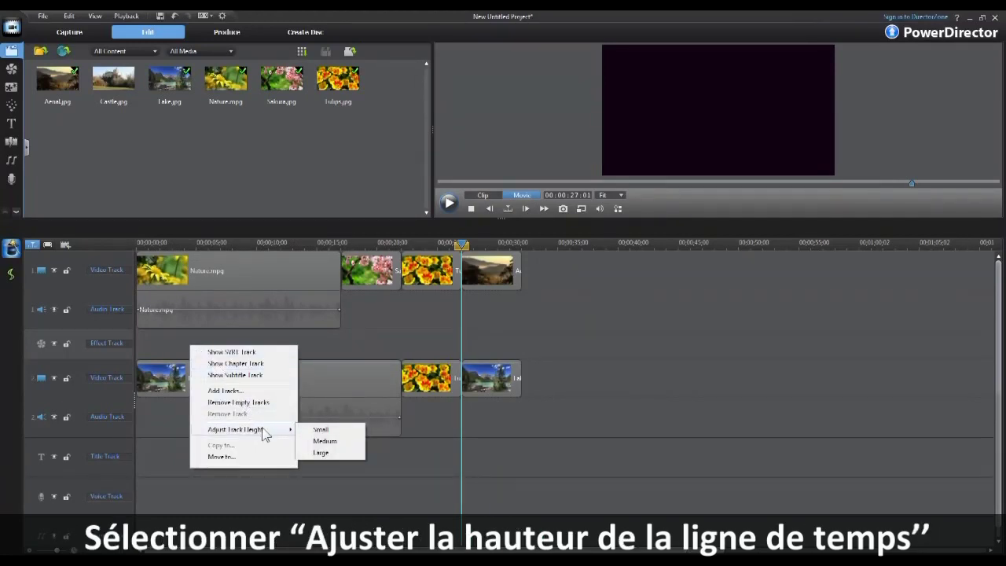
left_click(325, 442)
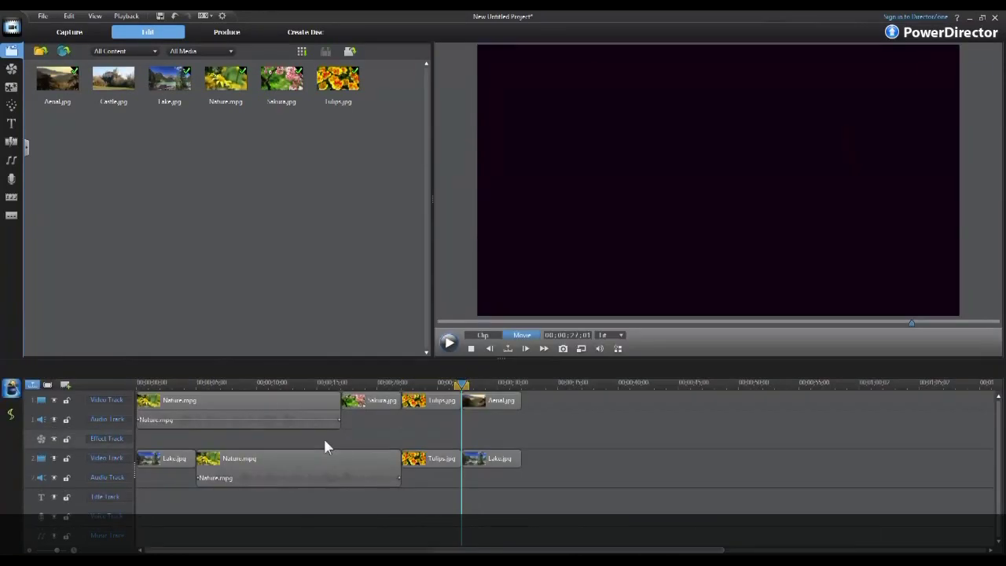
Set the height of all timeline tracks to Small.
right_click(325, 441)
mouse_move(385, 402)
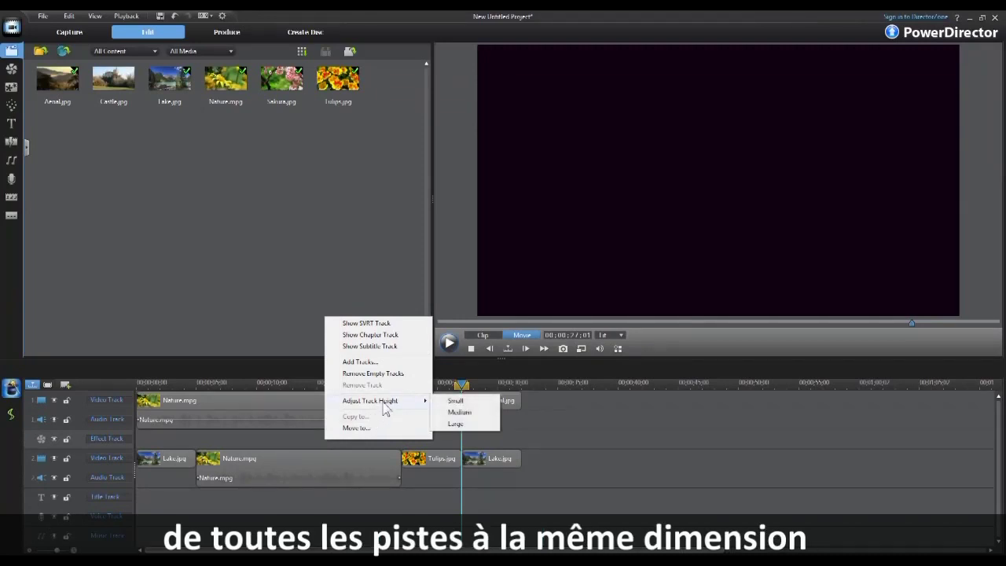
left_click(456, 402)
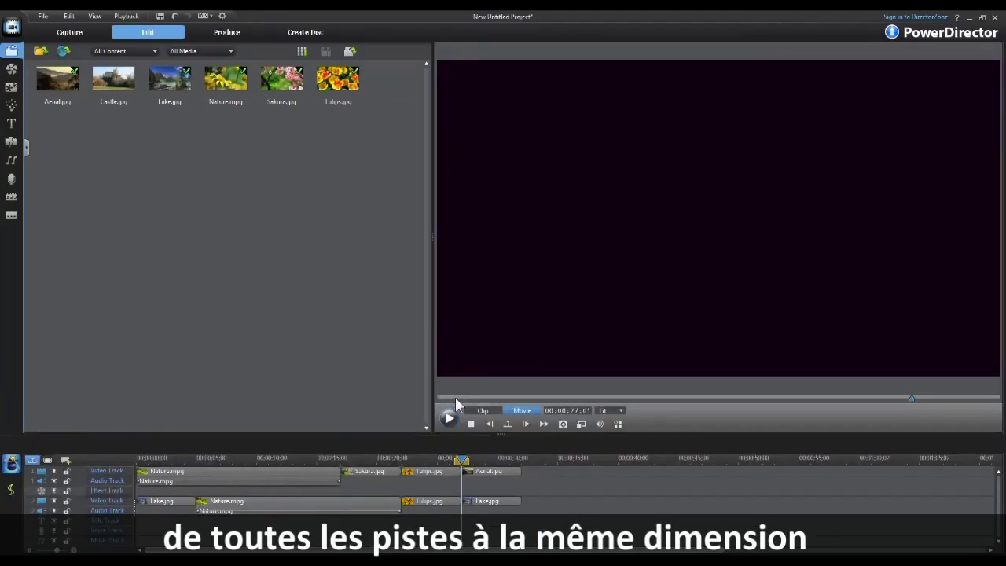
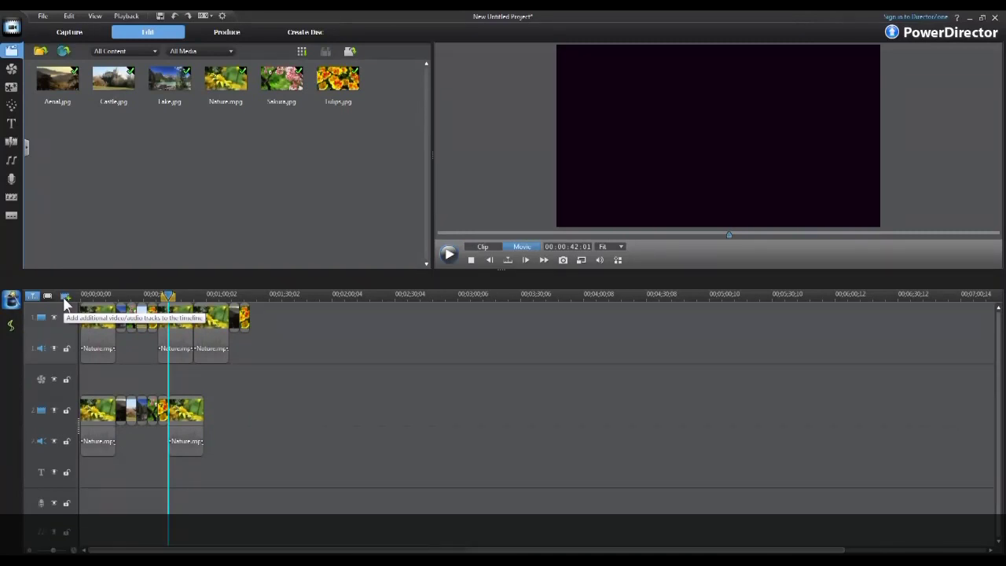
Add three video and three audio tracks below Track 2, and undo the addition.
left_click(64, 297)
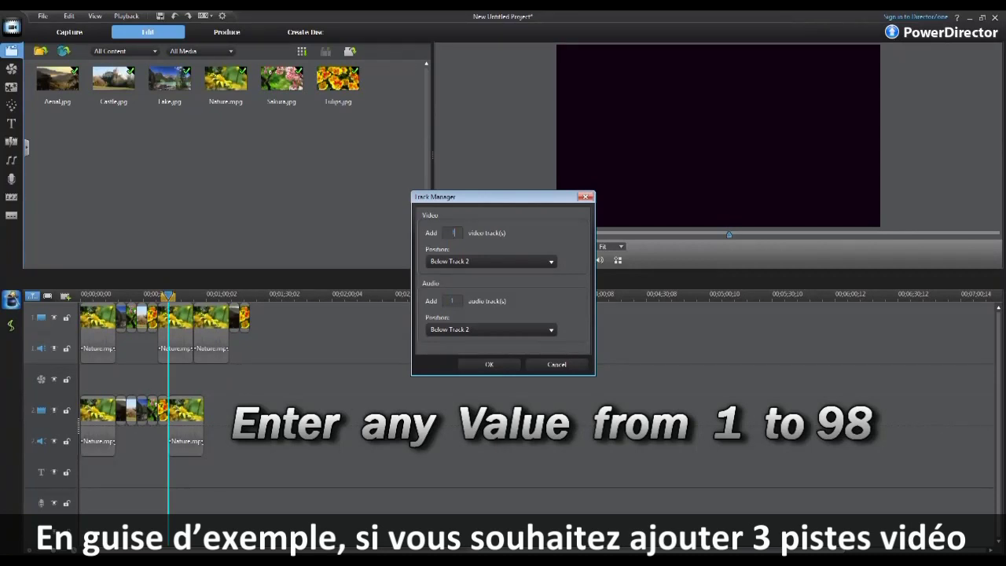
left_click(452, 300)
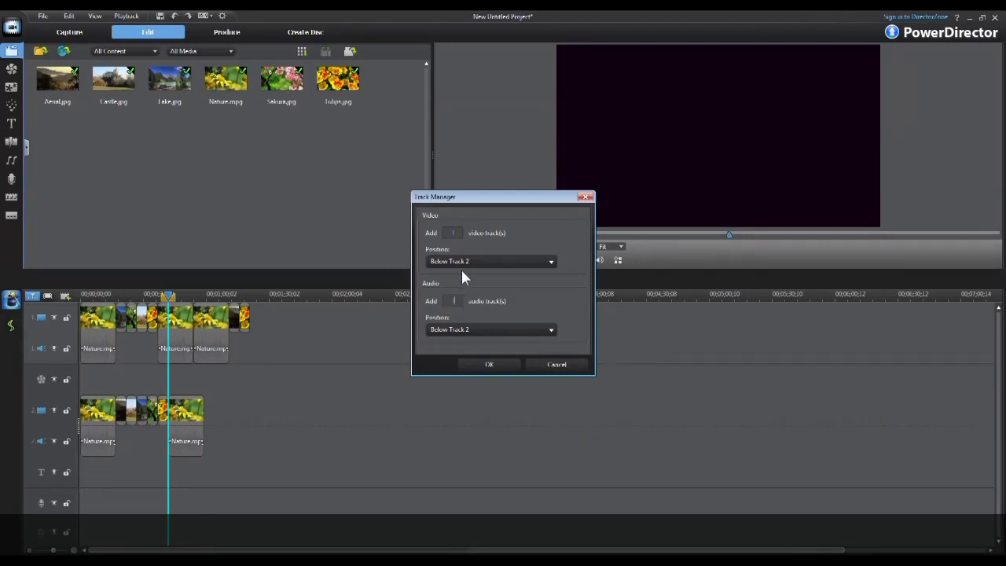
left_click(551, 263)
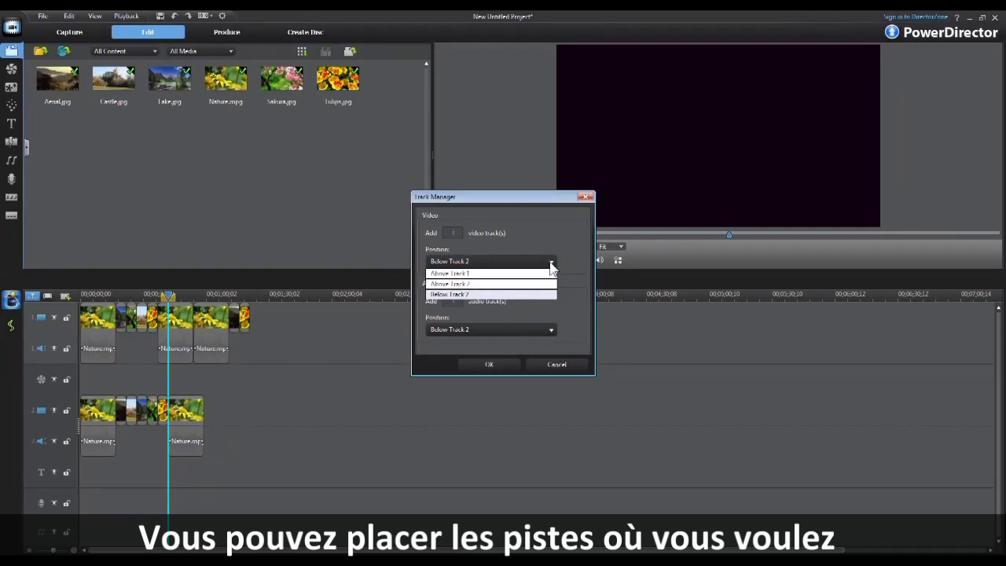
left_click(550, 266)
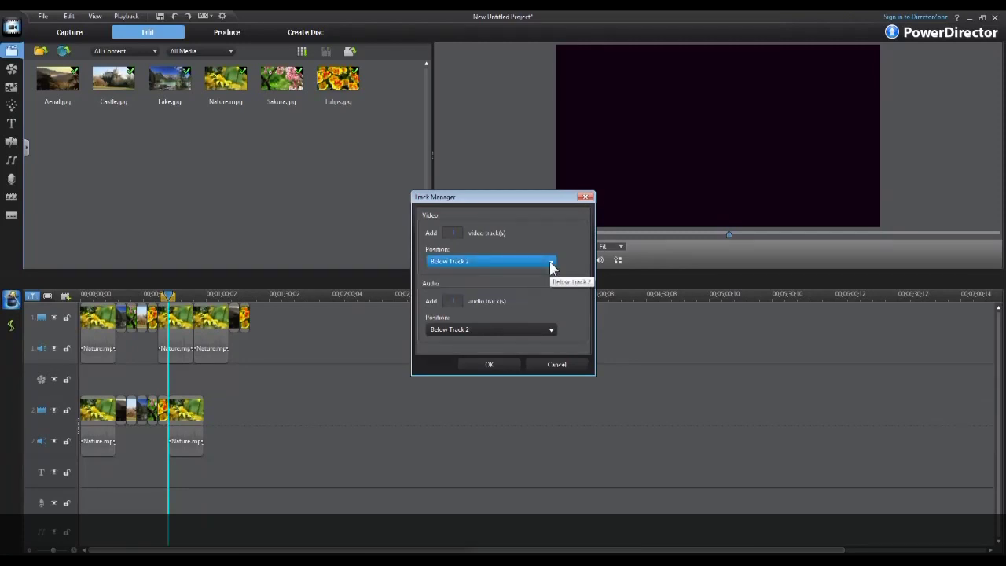
left_click(495, 365)
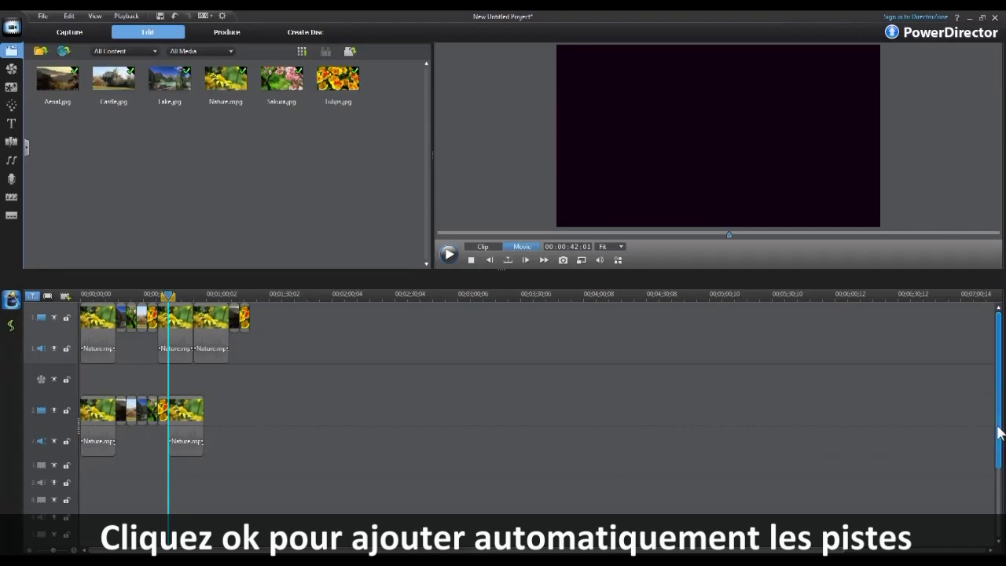
scroll(998, 428, "down", 3)
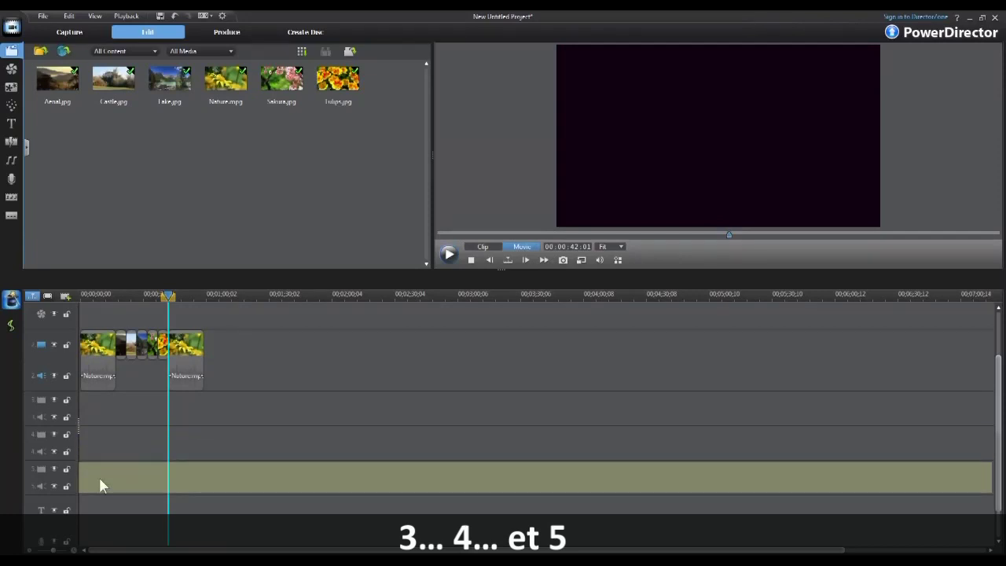
left_click(174, 17)
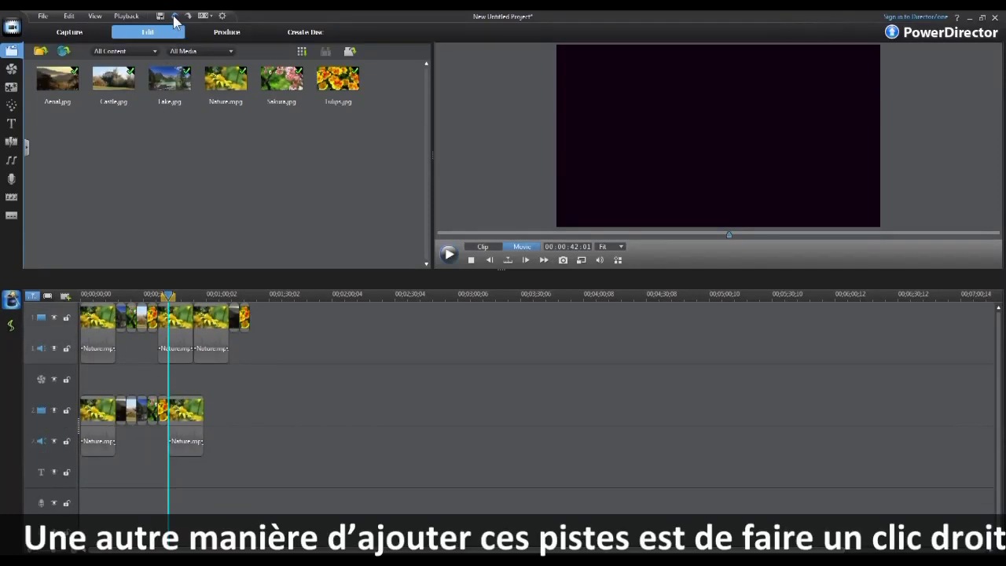
Open the Add Tracks dialog for the timeline.
right_click(309, 388)
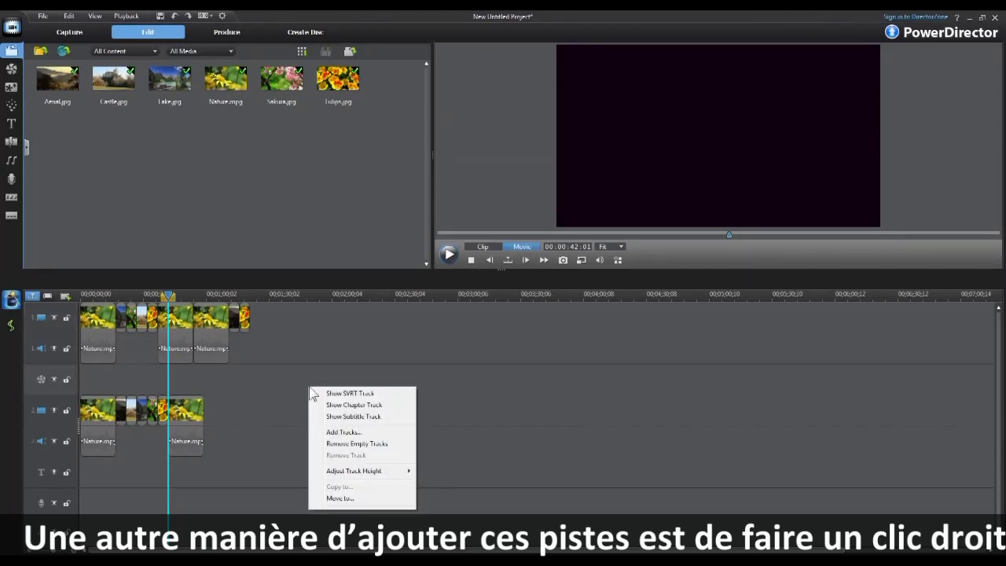
left_click(354, 433)
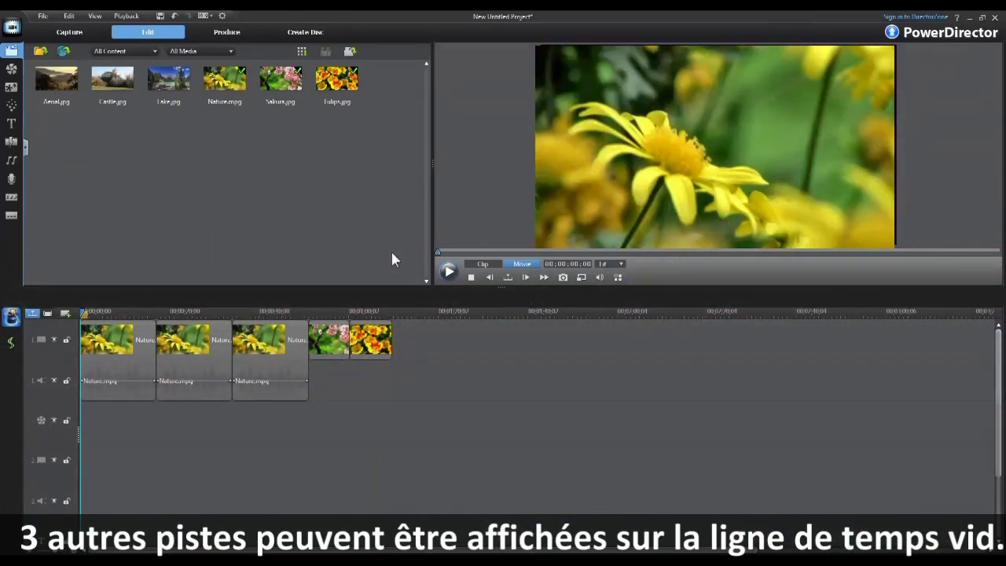
Show the SVRT, chapter and subtitle tracks on the timeline.
right_click(418, 377)
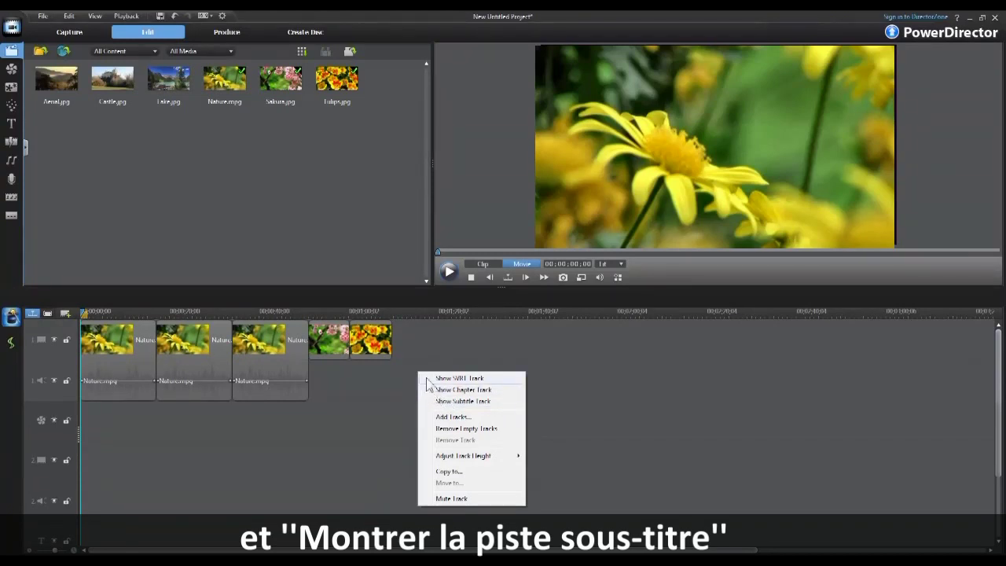
left_click(427, 377)
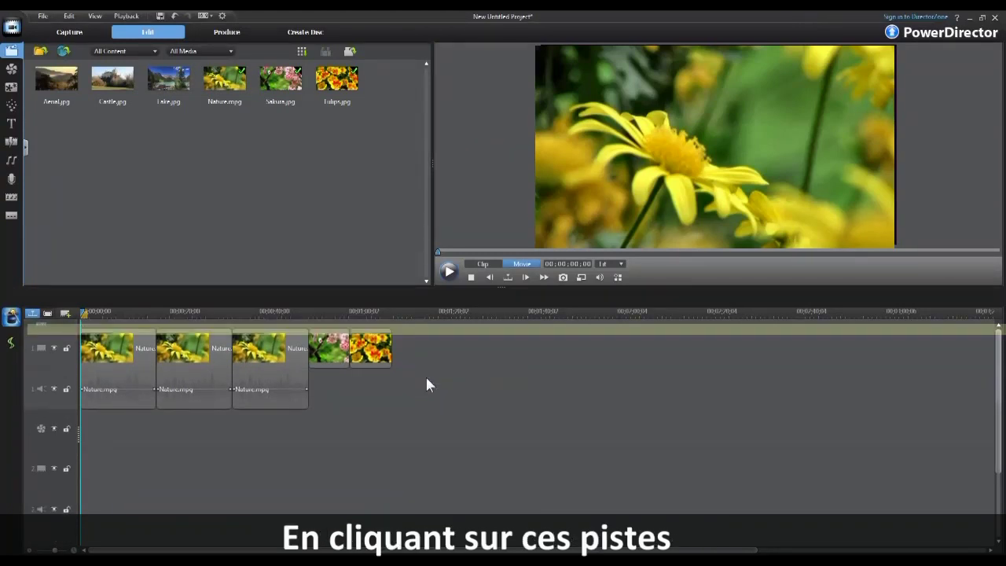
right_click(426, 375)
left_click(439, 396)
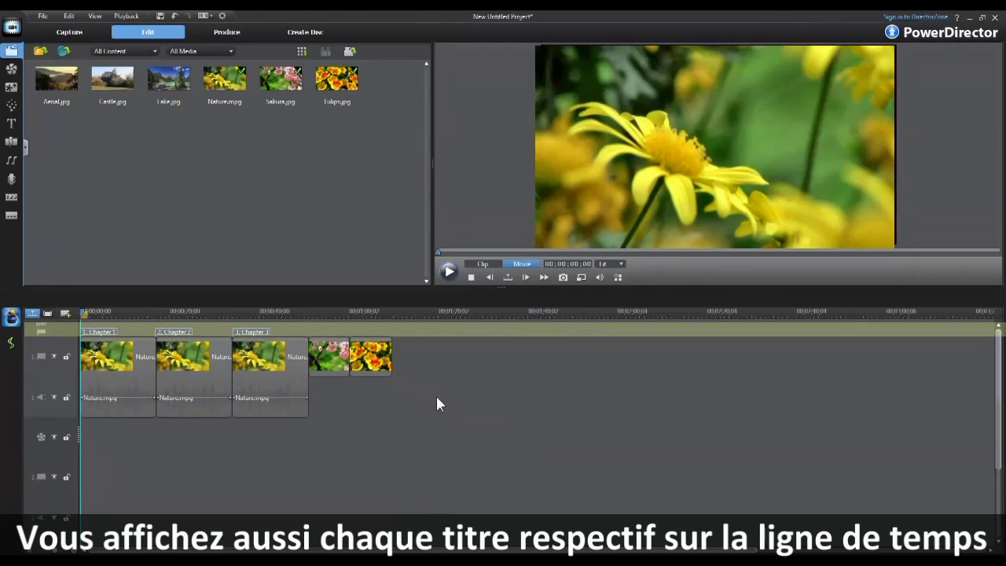
right_click(436, 397)
left_click(445, 426)
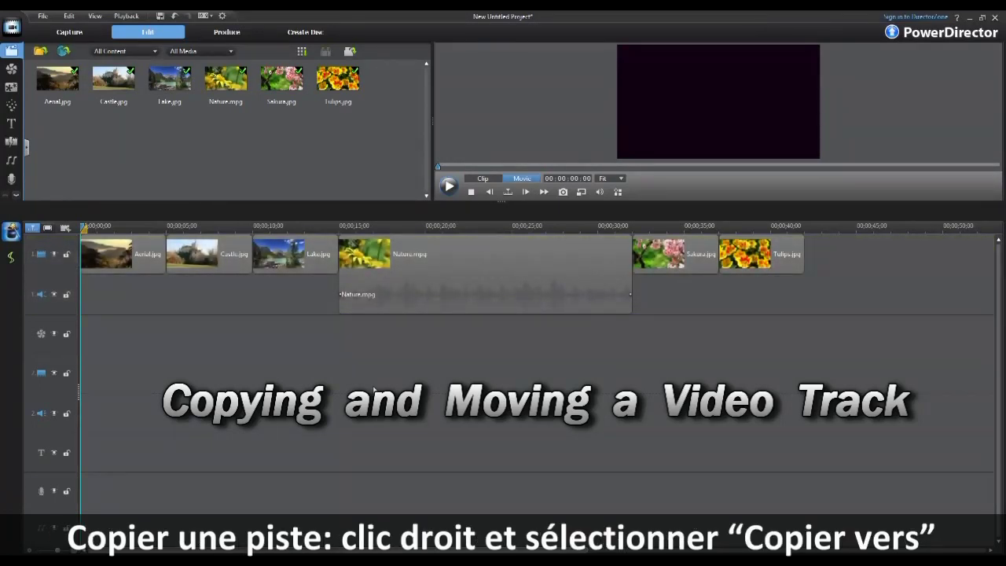
Copy Track 1 with all its clips to a new track below Track 2.
right_click(198, 295)
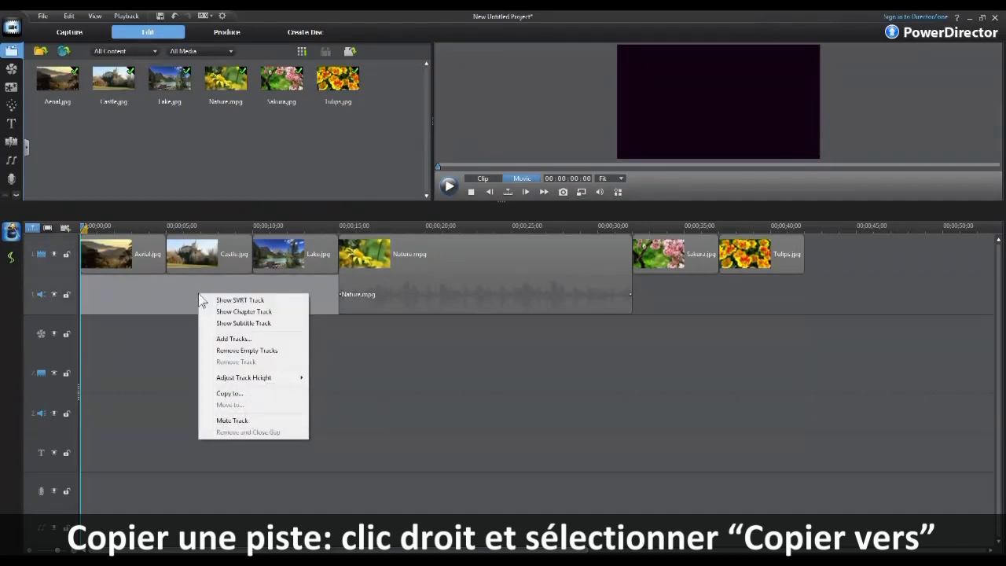
left_click(238, 392)
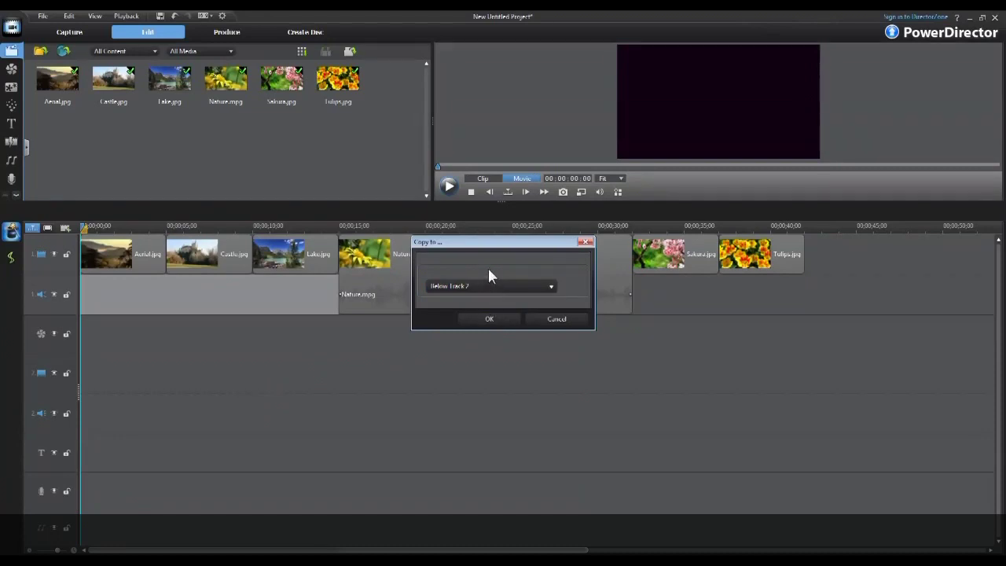
left_click(551, 290)
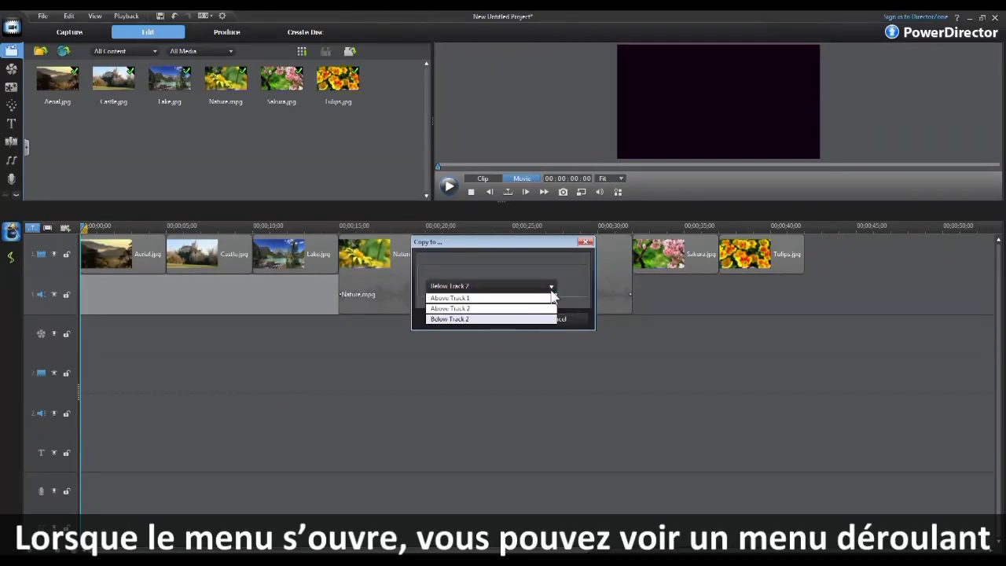
left_click(473, 319)
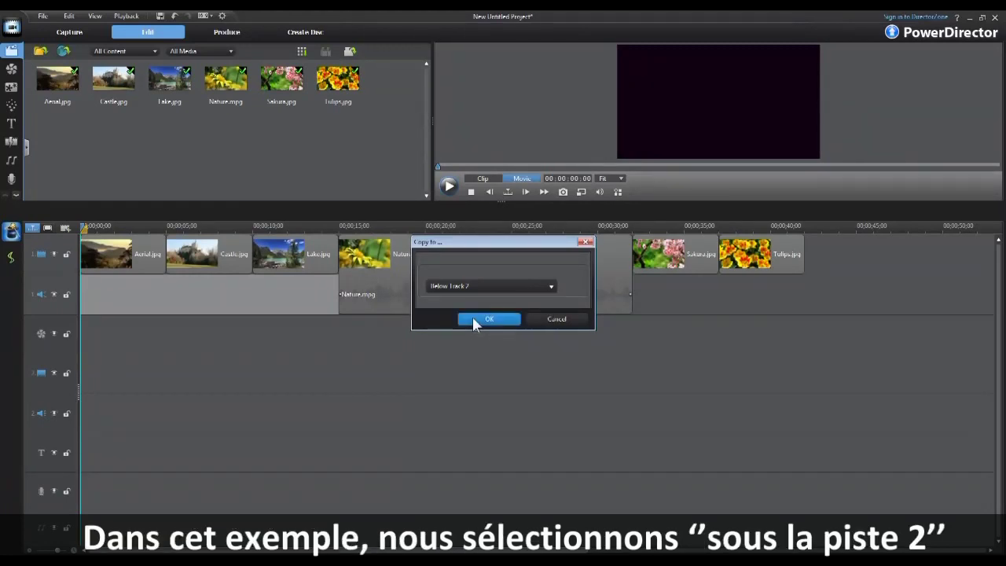
left_click(472, 318)
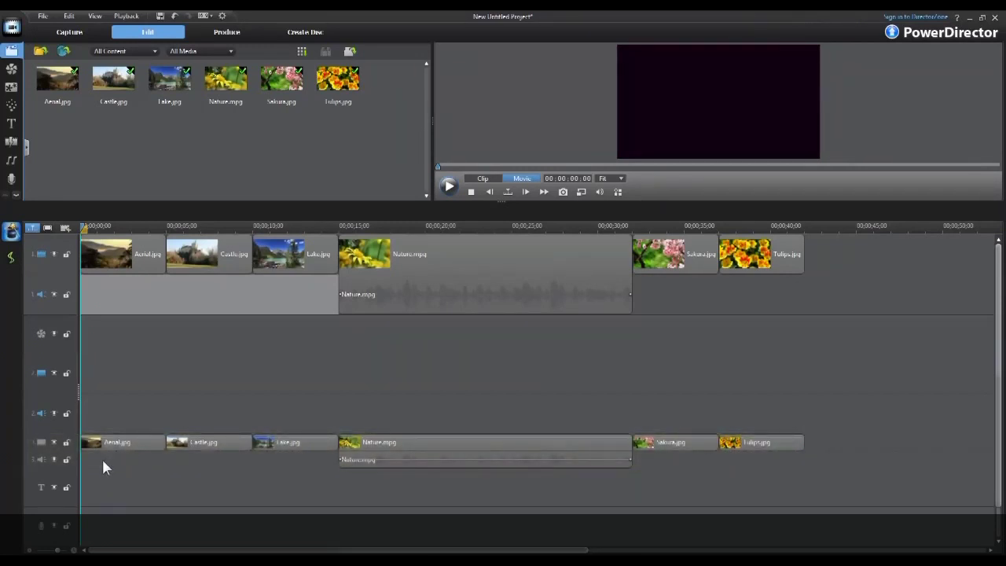
Copy Track 3 to a new track below Track 3, and remove the copied Track 4.
right_click(75, 454)
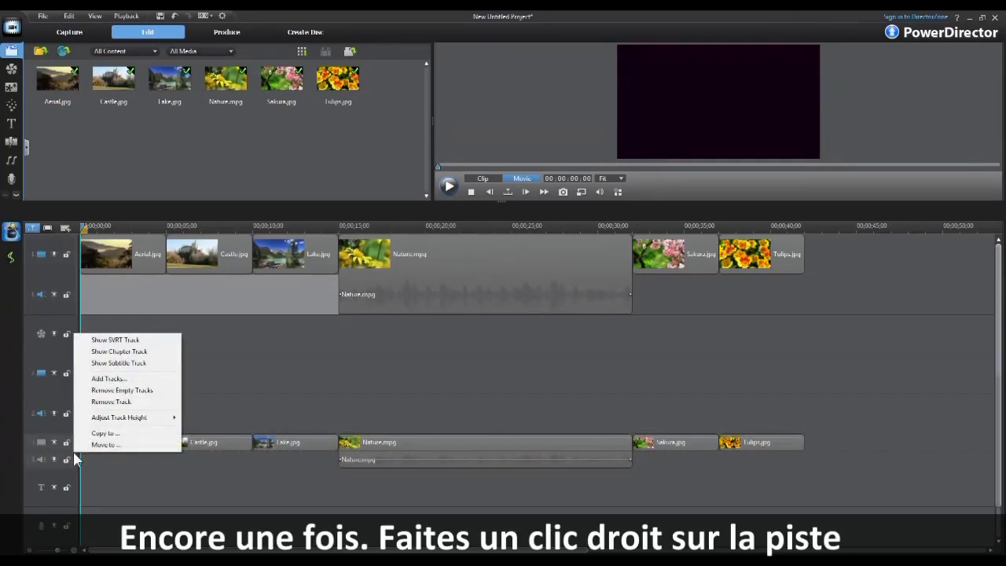
left_click(106, 433)
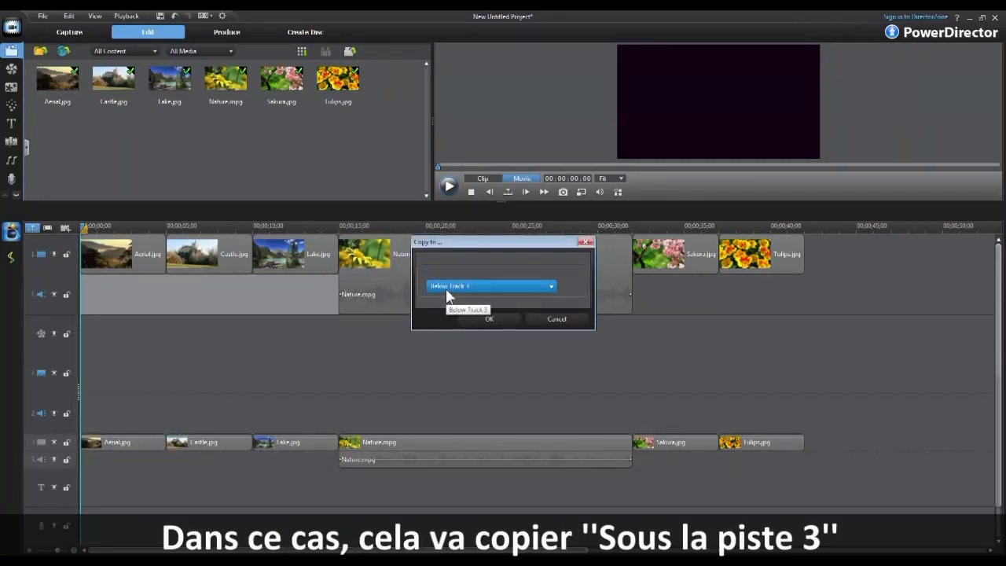
left_click(488, 319)
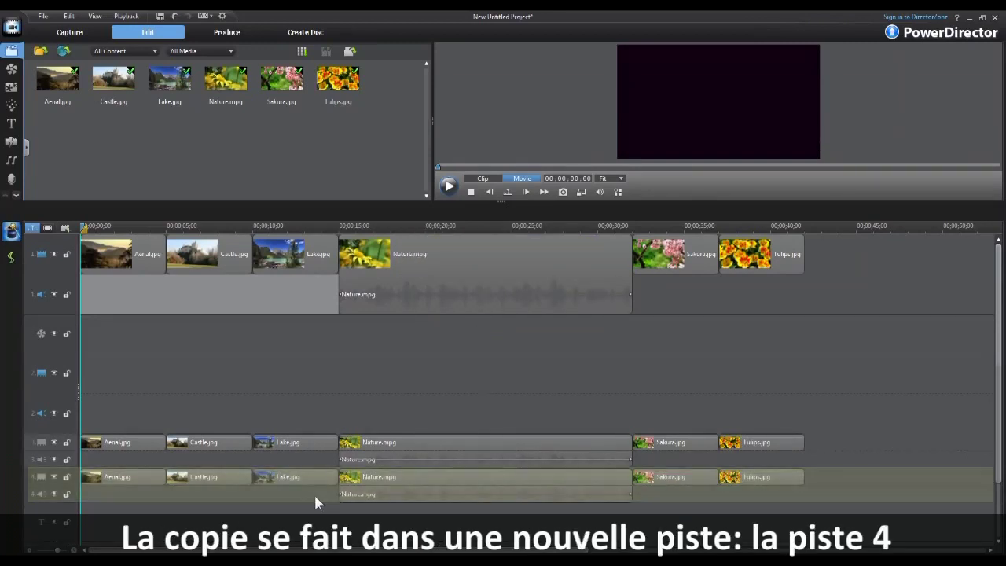
right_click(92, 491)
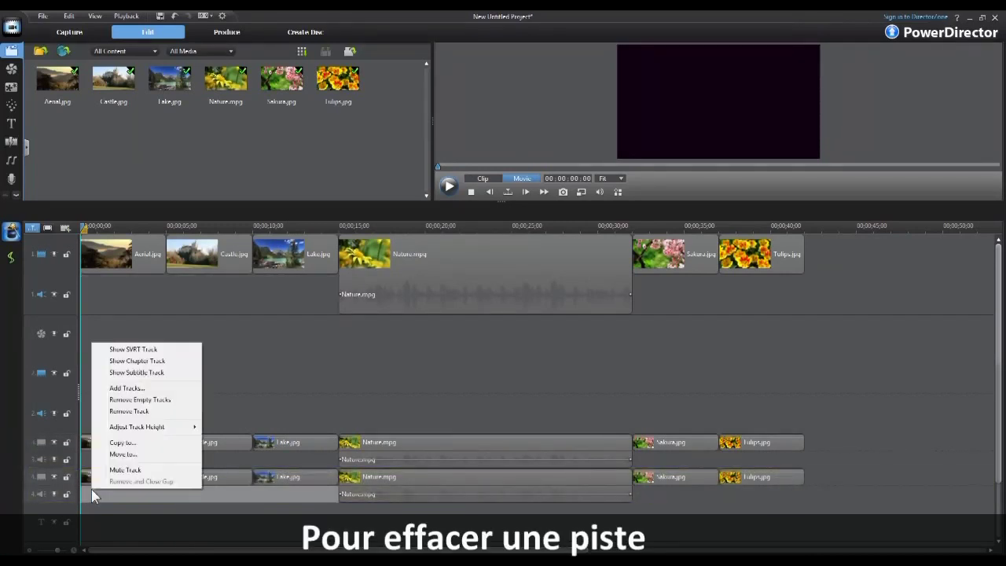
left_click(153, 410)
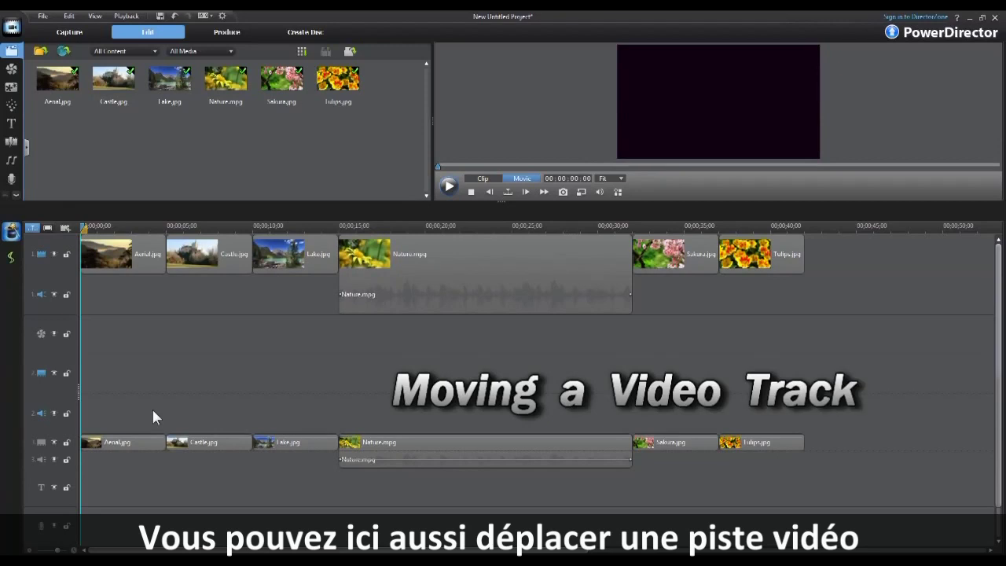
Move Track 3 with its clips above Track 1.
right_click(151, 460)
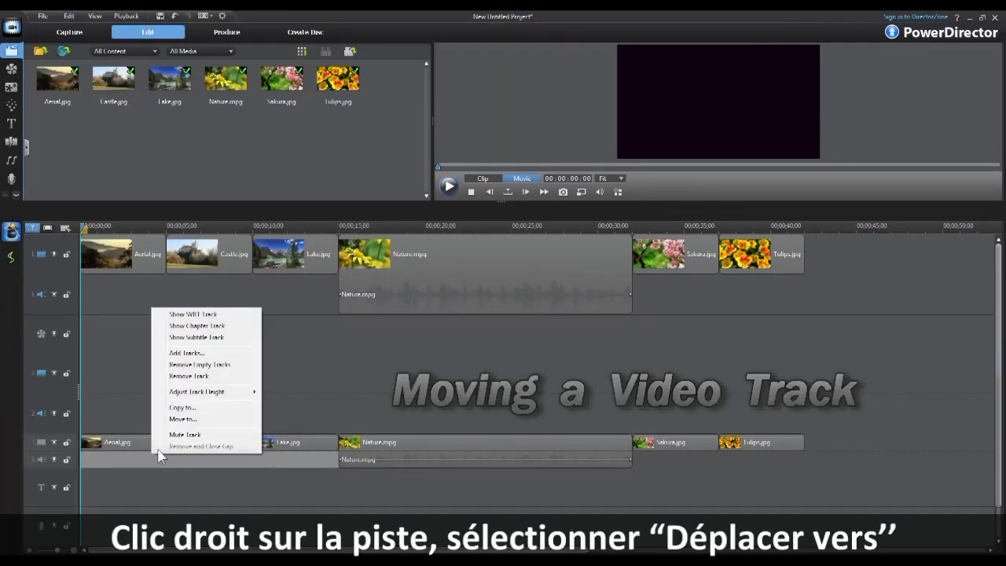
left_click(192, 419)
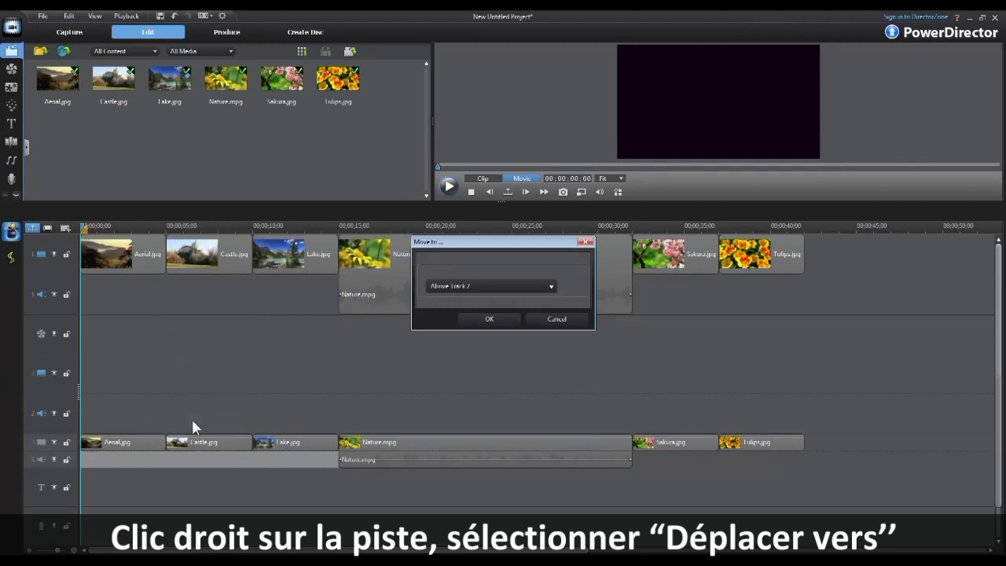
left_click(555, 286)
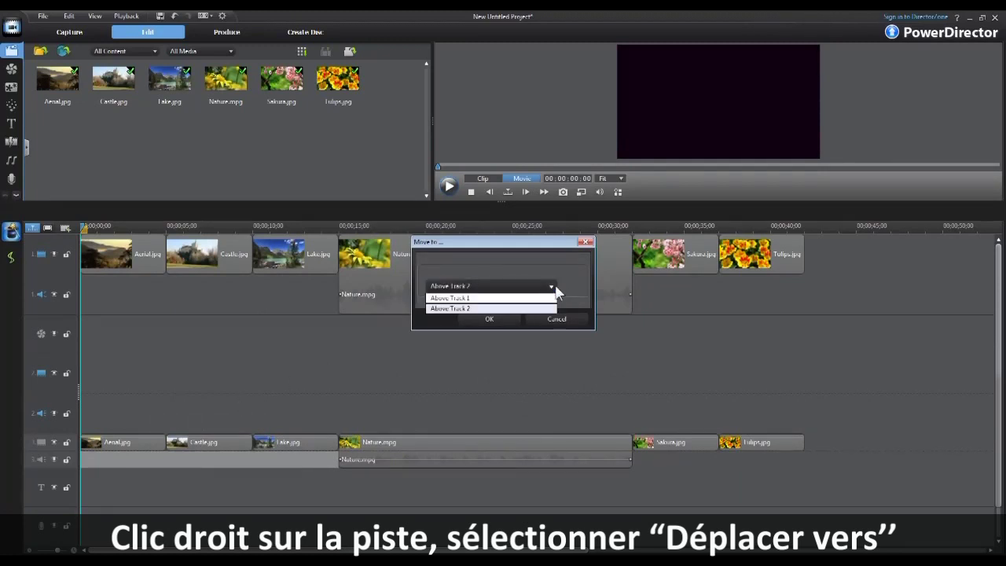
left_click(486, 299)
left_click(484, 316)
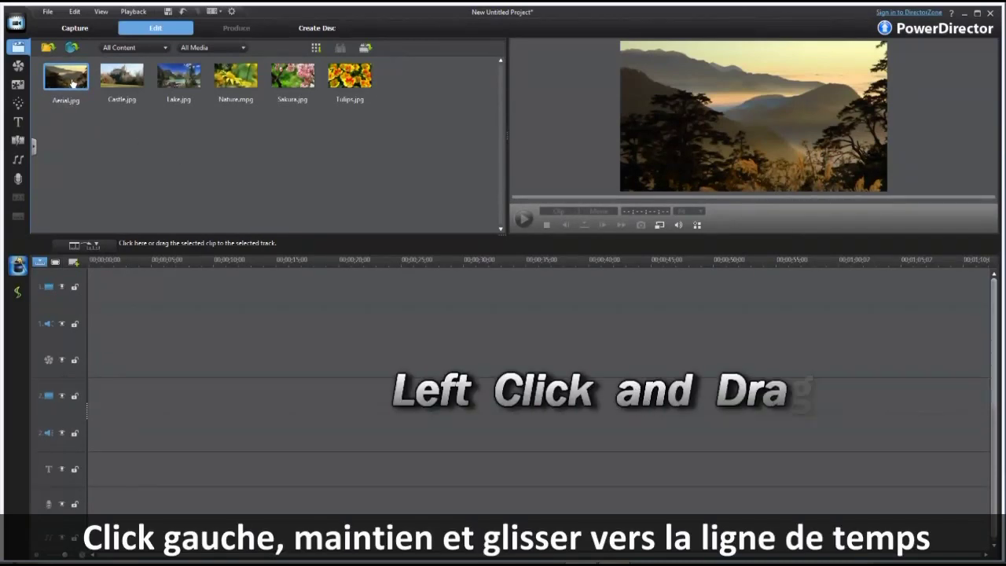
Place Aerial.jpg and Castle.jpg one after the other at the start of Track 1, and undo both placements.
left_click_drag(73, 84, 91, 290)
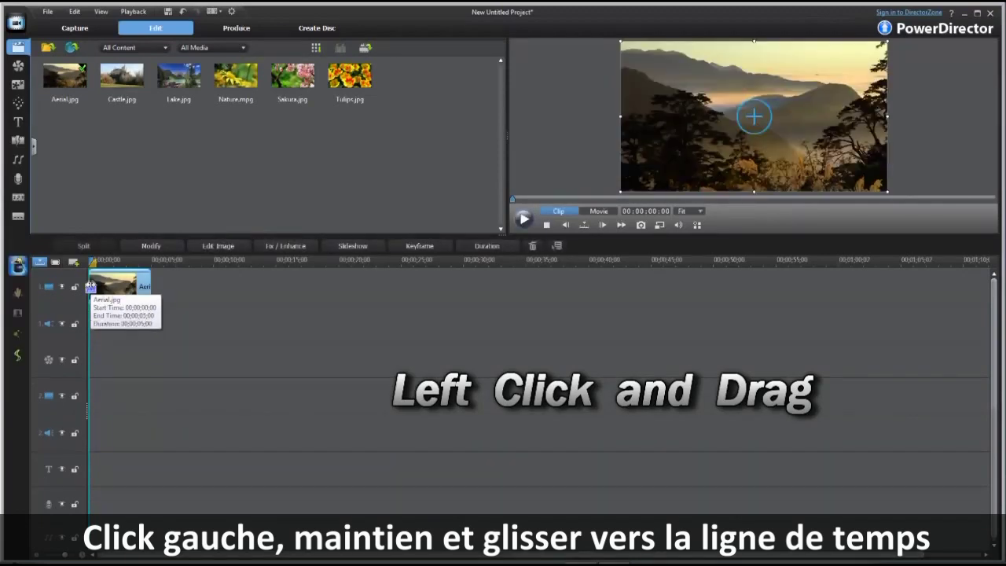
left_click_drag(127, 76, 151, 283)
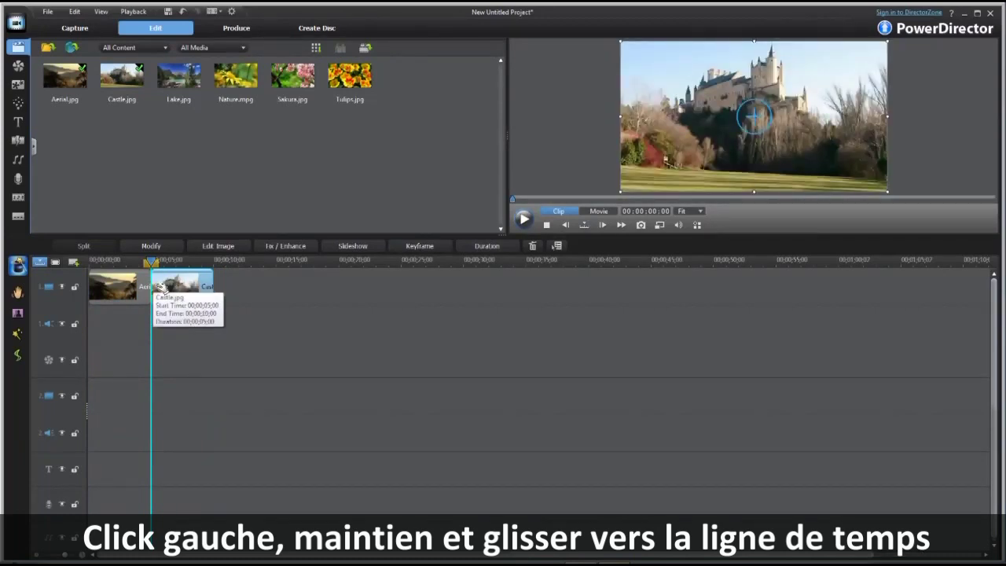
left_click(181, 12)
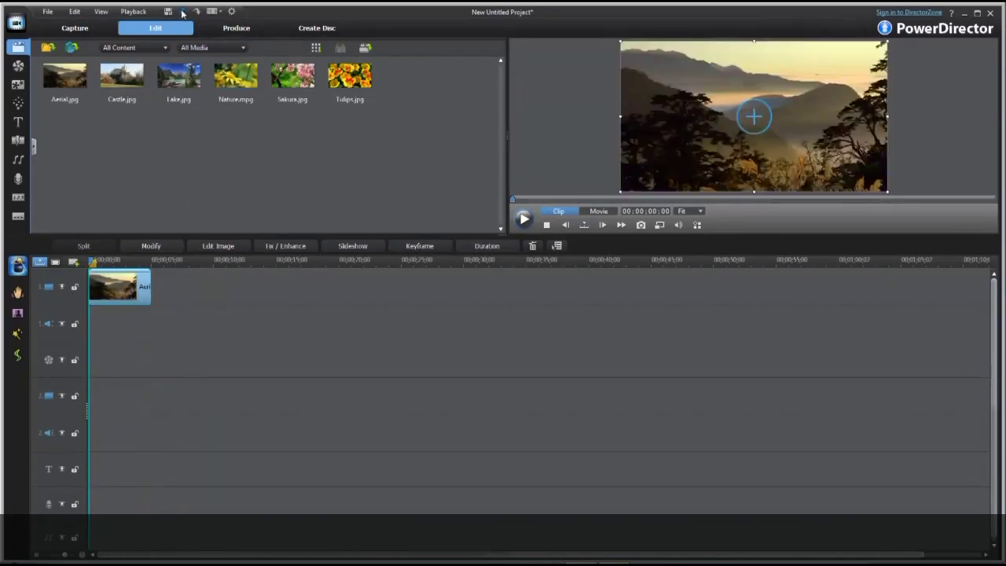
left_click(182, 12)
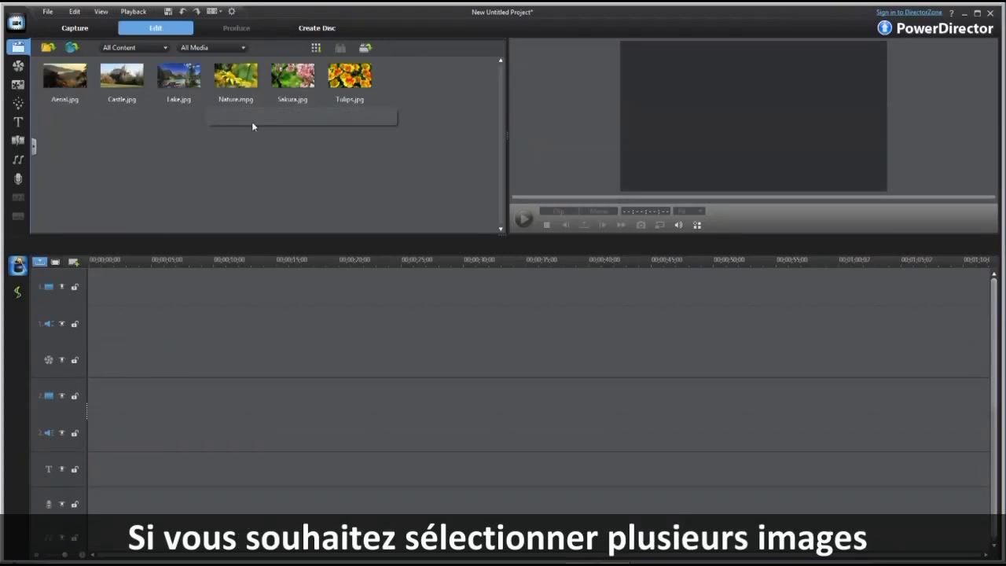
Place Aerial.jpg, Lake.jpg and Sakura.jpg together at the start of Track 1, and undo the placement.
left_click(71, 78)
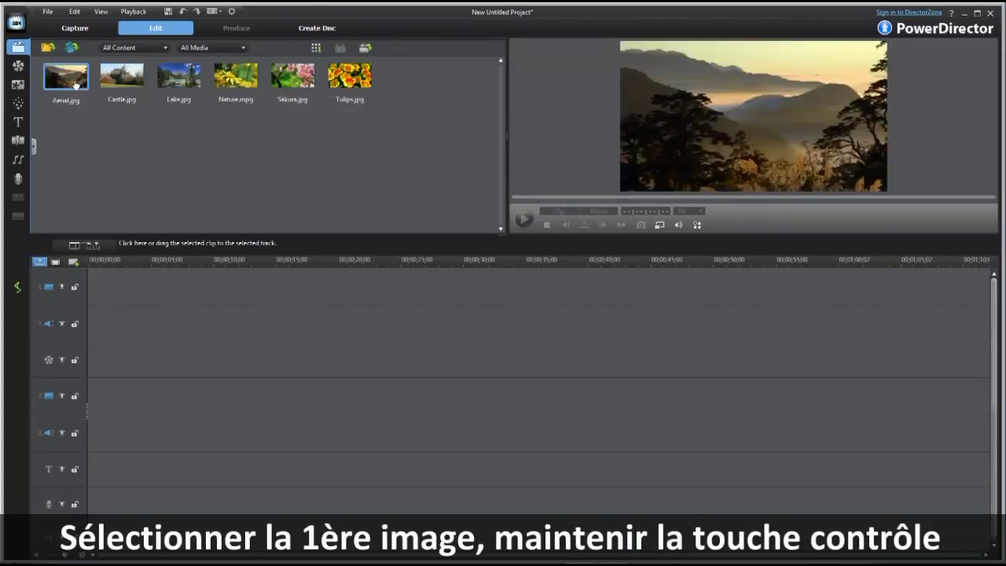
left_click(185, 84, "ctrl")
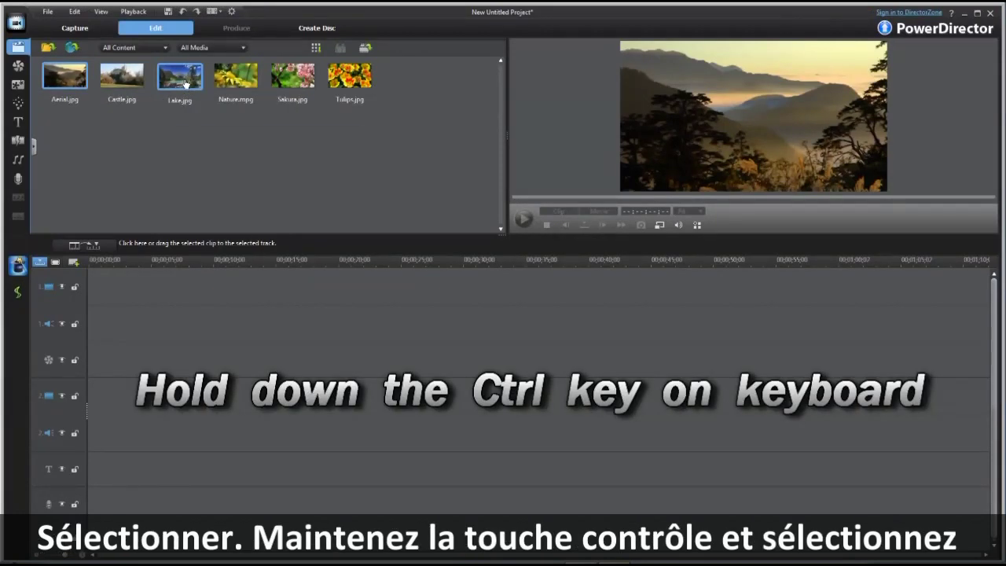
left_click(295, 81, "ctrl")
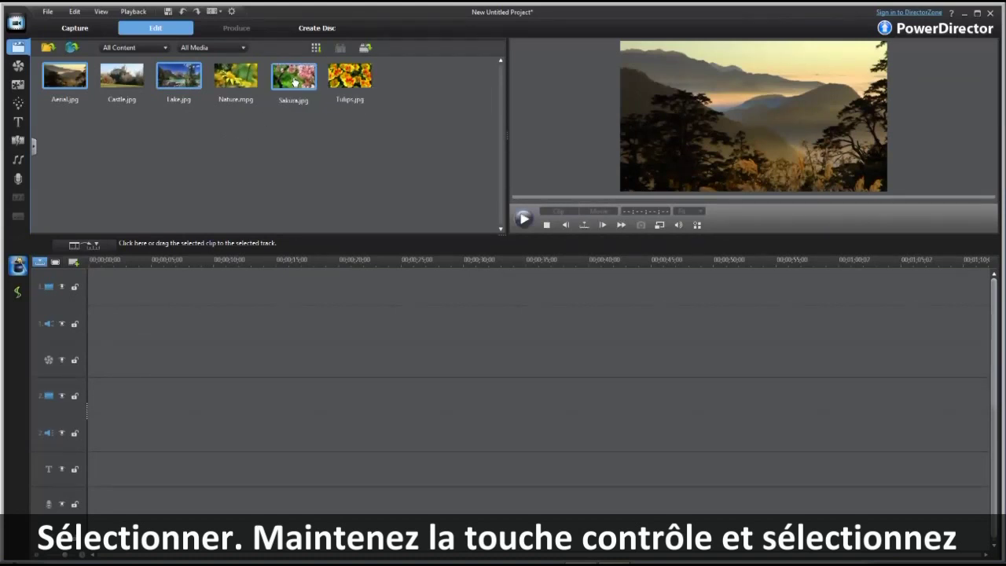
left_click_drag(295, 81, 96, 298)
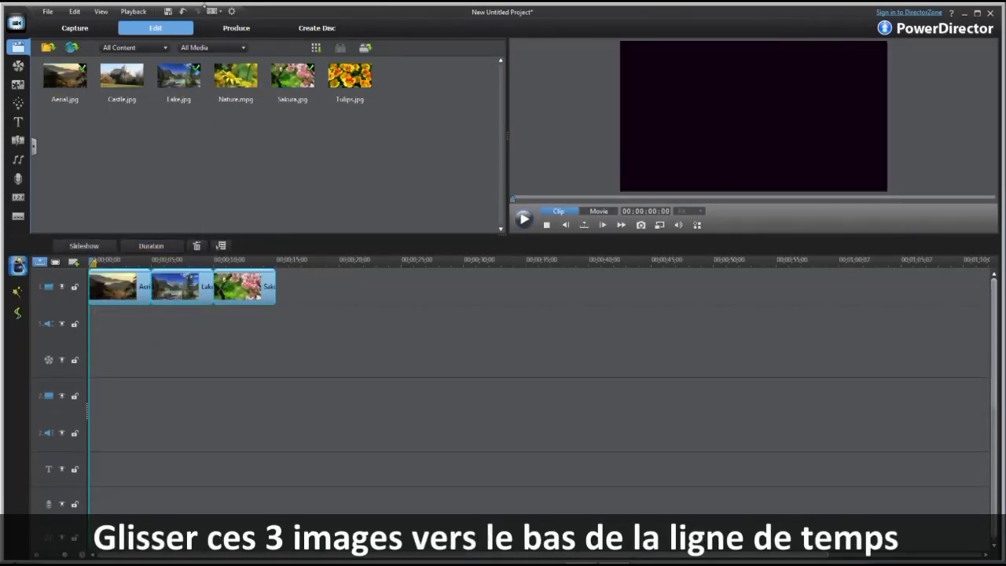
left_click(183, 13)
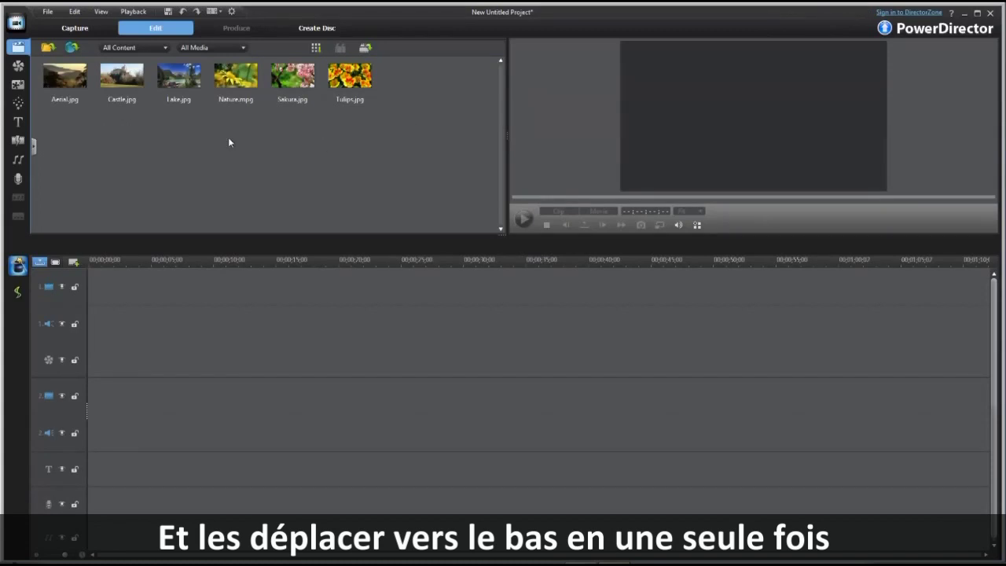
Select the range of library clips from Aerial.jpg to Tulips.jpg, place it at the start of Track 1, and undo the placement.
left_click(70, 75)
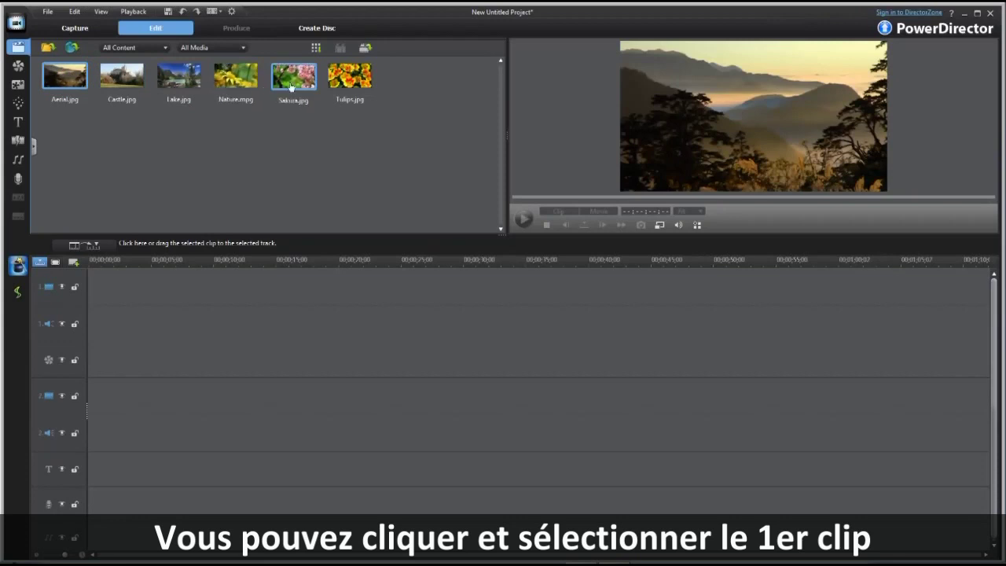
left_click(346, 80, "shift")
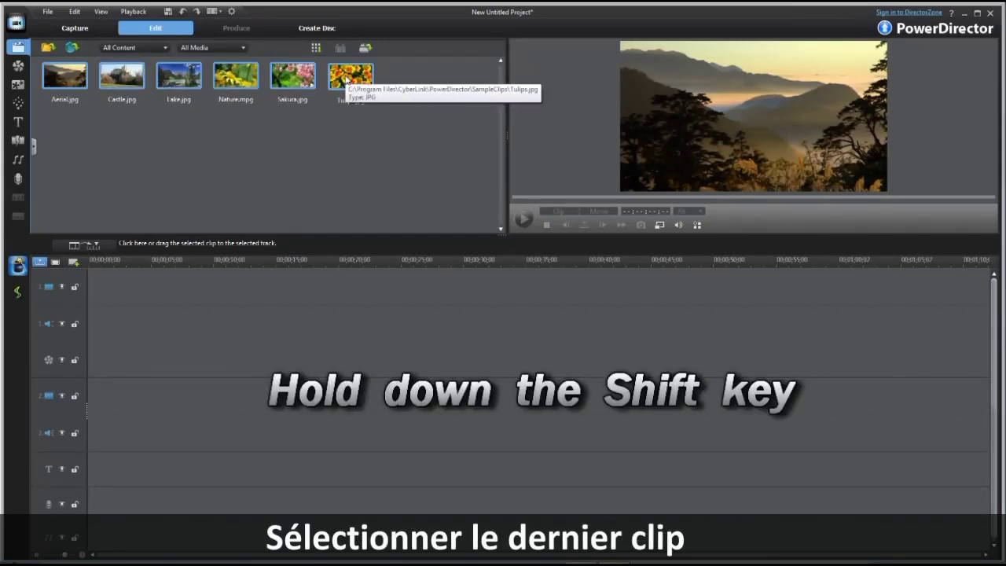
left_click_drag(346, 80, 92, 303)
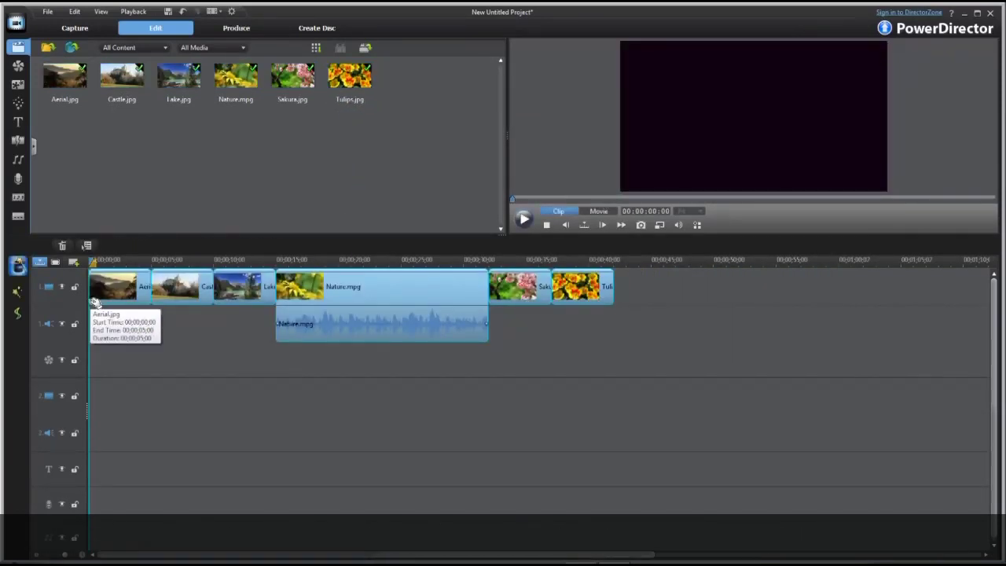
left_click(182, 12)
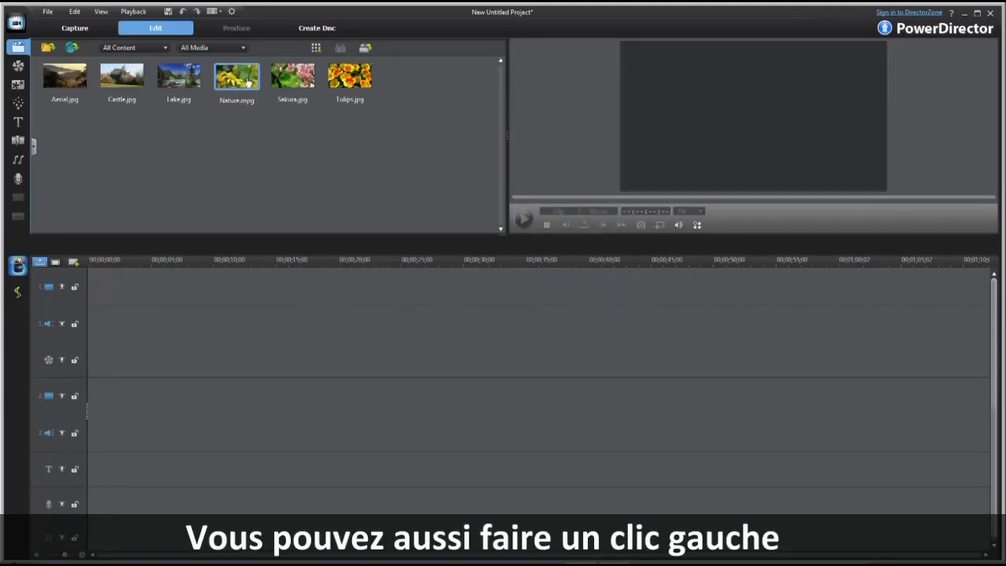
Place all six library clips at the start of Track 1, and insert another Aerial.jpg in front of them.
left_click_drag(391, 121, 90, 287)
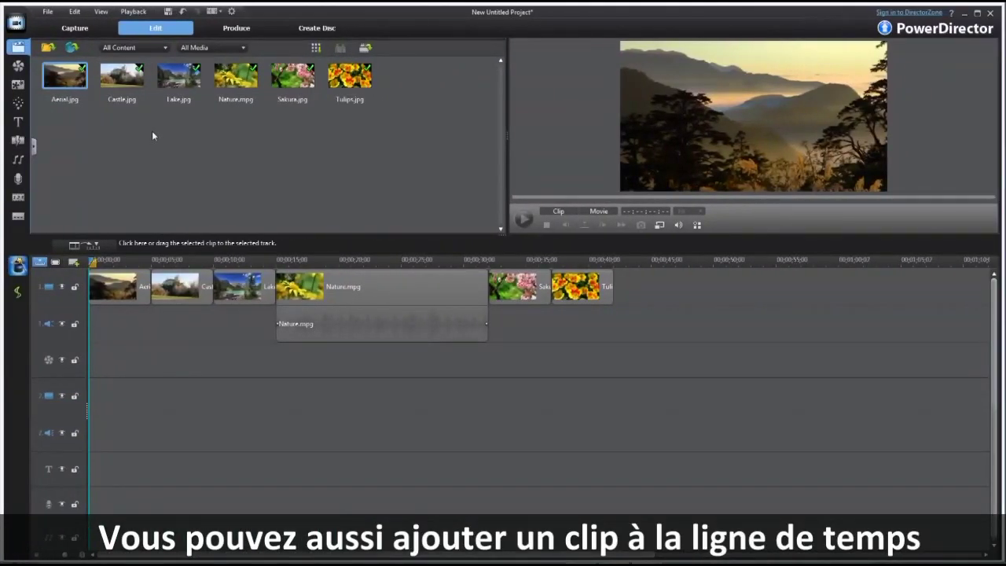
right_click(62, 81)
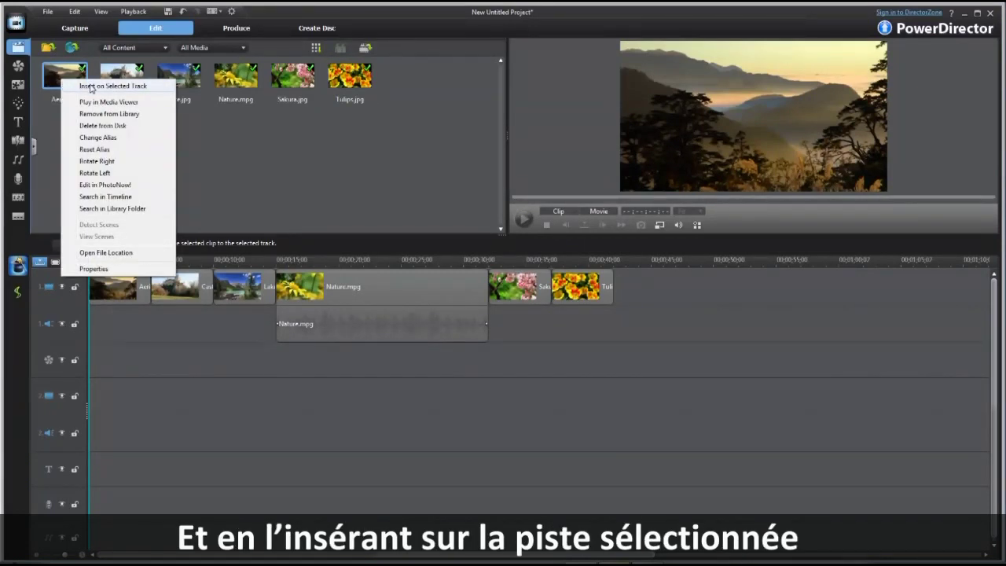
left_click(91, 87)
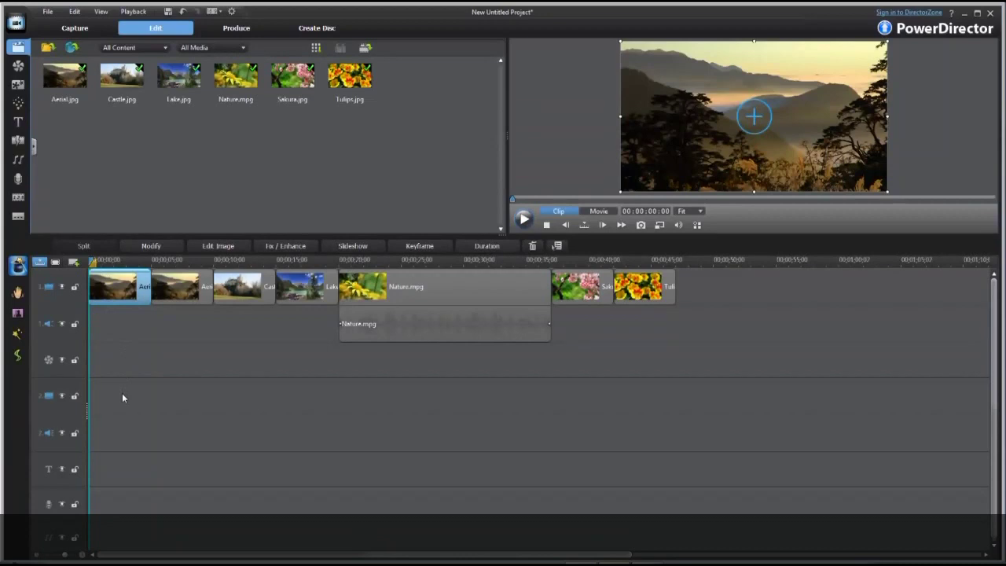
Insert Nature.mpg from the library at the start of Track 2.
left_click(68, 410)
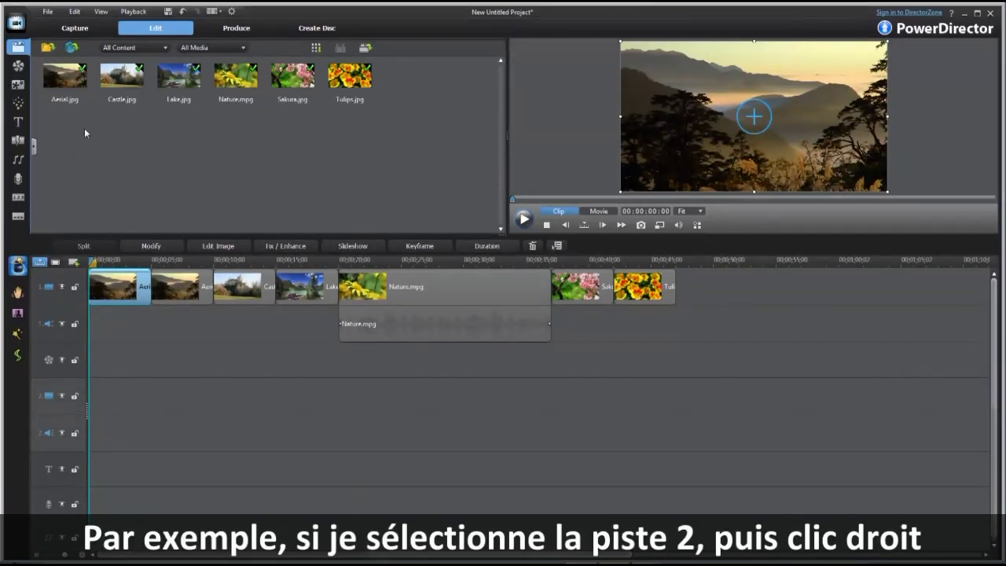
right_click(240, 71)
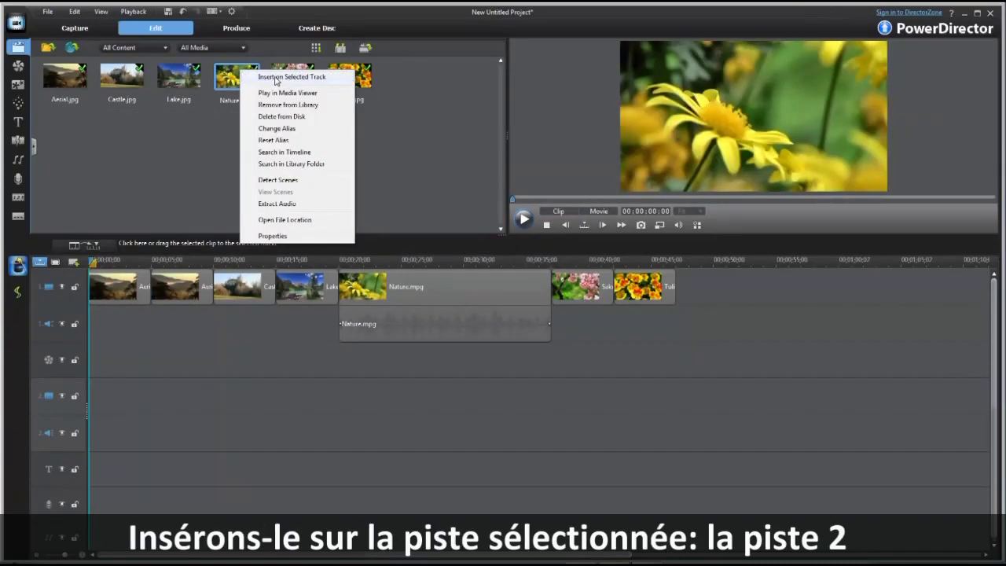
left_click(275, 79)
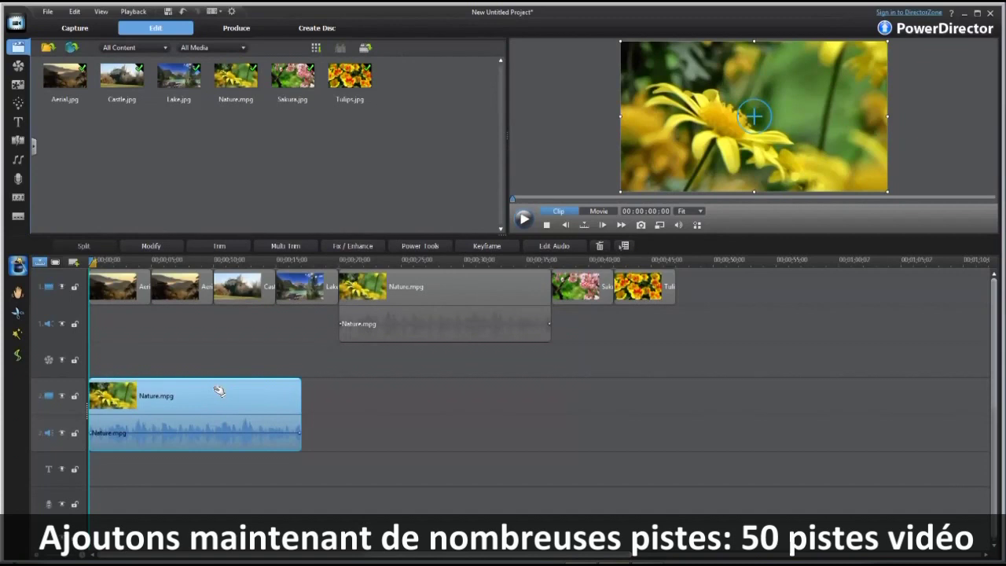
Add 50 video tracks and 1 audio track below Track 2.
left_click(75, 263)
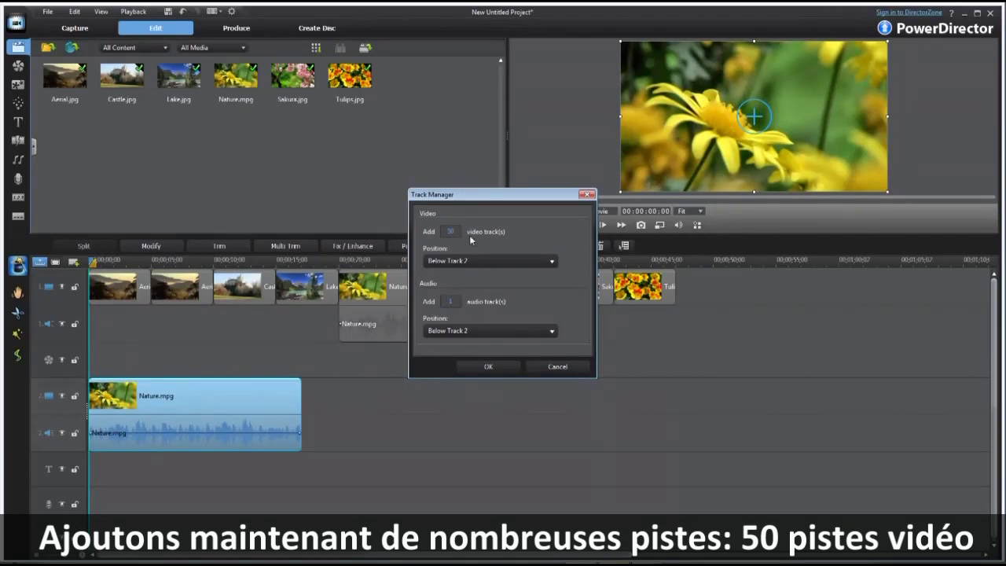
left_click(507, 367)
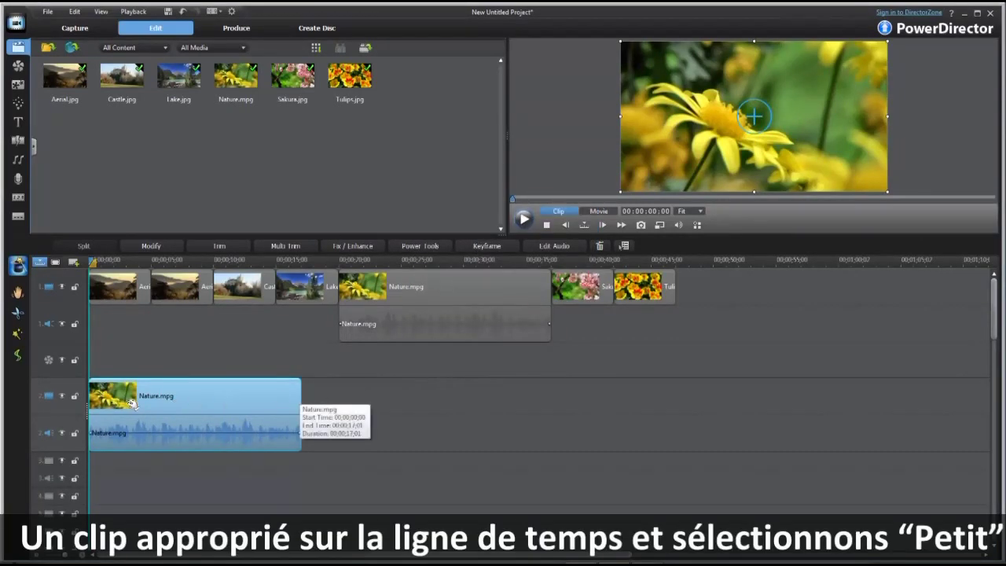
Set the timeline track height to Small and enlarge the timeline area so more tracks fit on screen.
right_click(78, 411)
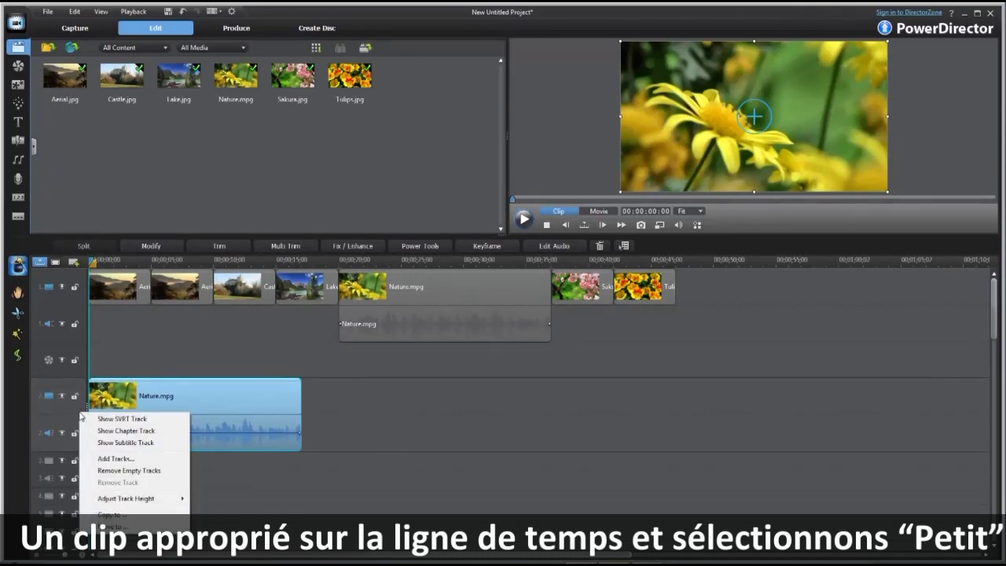
mouse_move(158, 498)
left_click(230, 500)
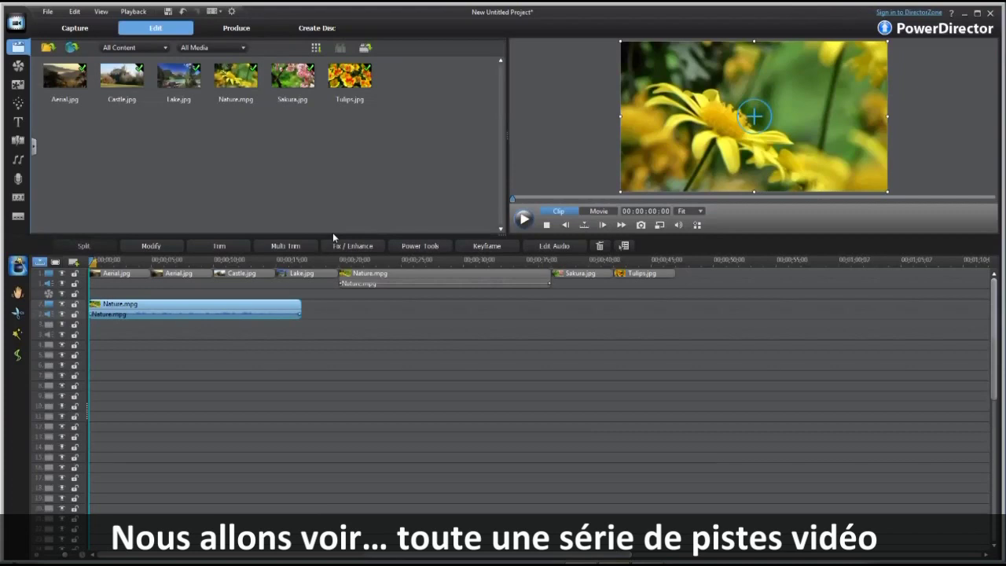
left_click_drag(333, 232, 338, 152)
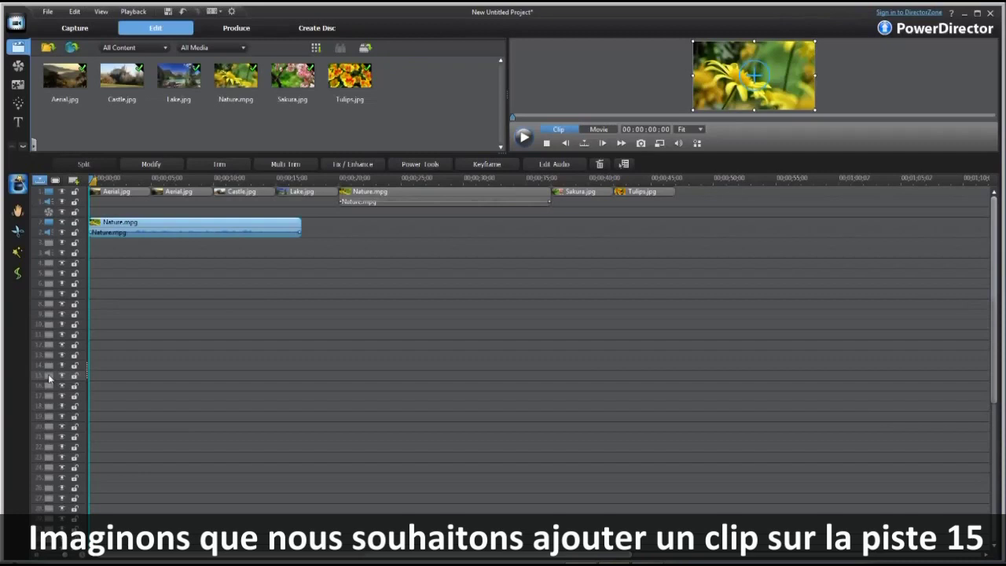
Insert all six library clips, from Aerial.jpg to Tulips.jpg, at the start of Track 15.
left_click(52, 76)
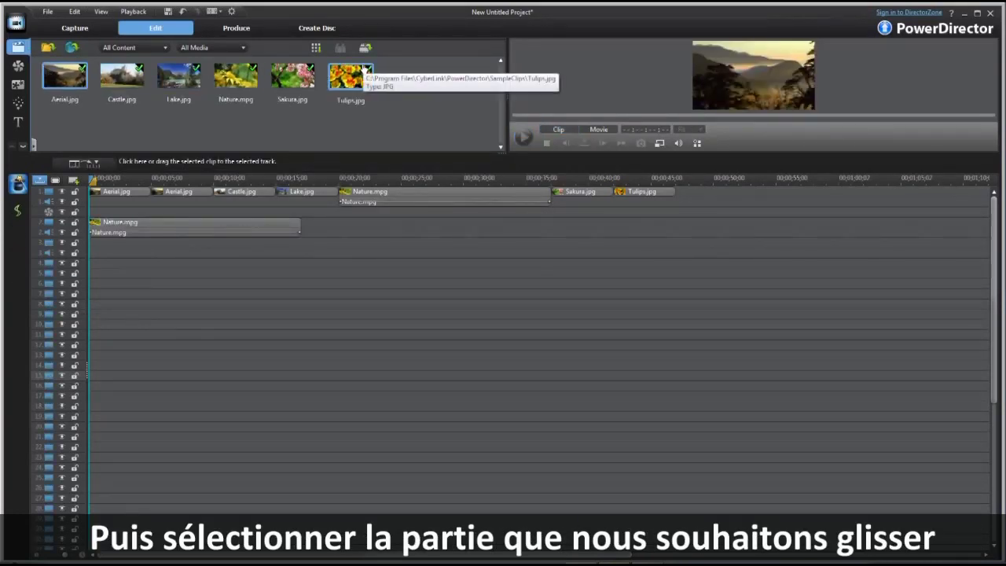
left_click(363, 70, "shift")
right_click(362, 69)
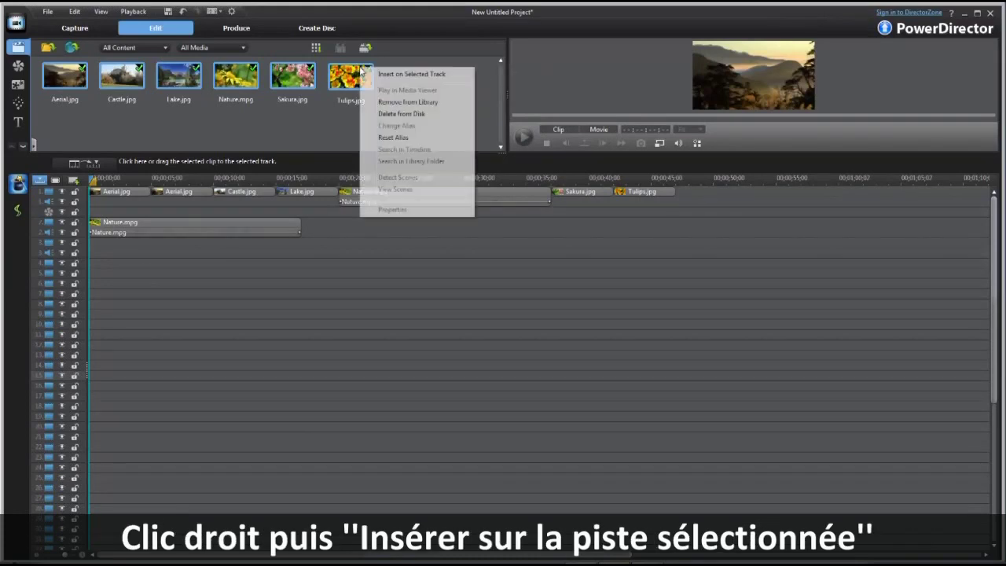
left_click(391, 74)
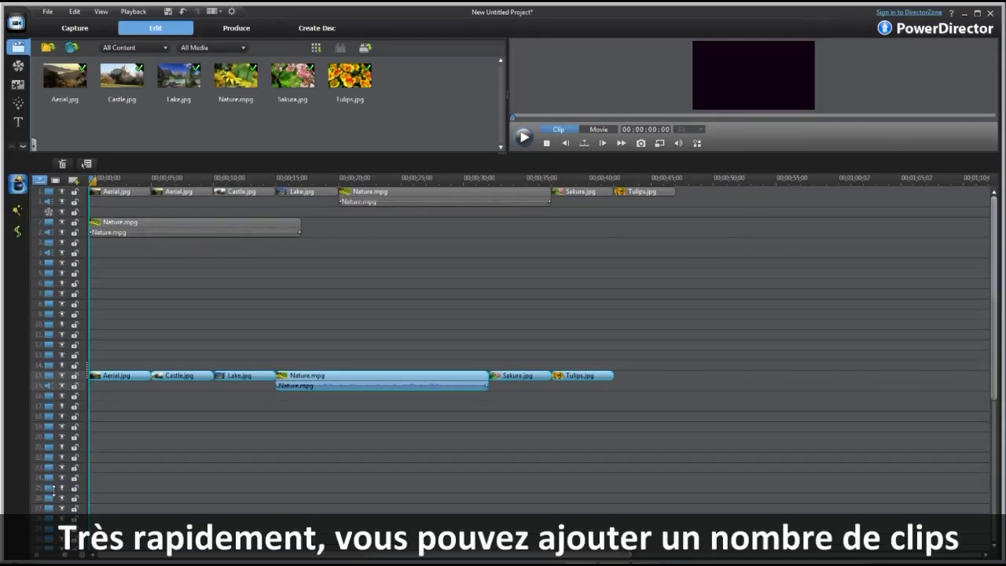
Insert the library clips from Aerial.jpg to Nature.mpg on a selected track below Track 15.
left_click(77, 81)
left_click(226, 82, "shift")
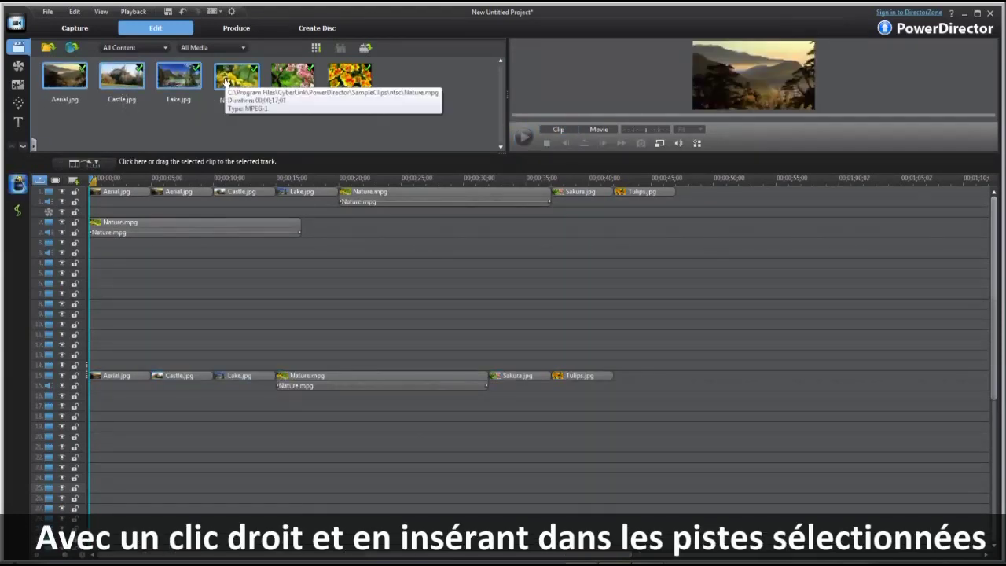
right_click(226, 82)
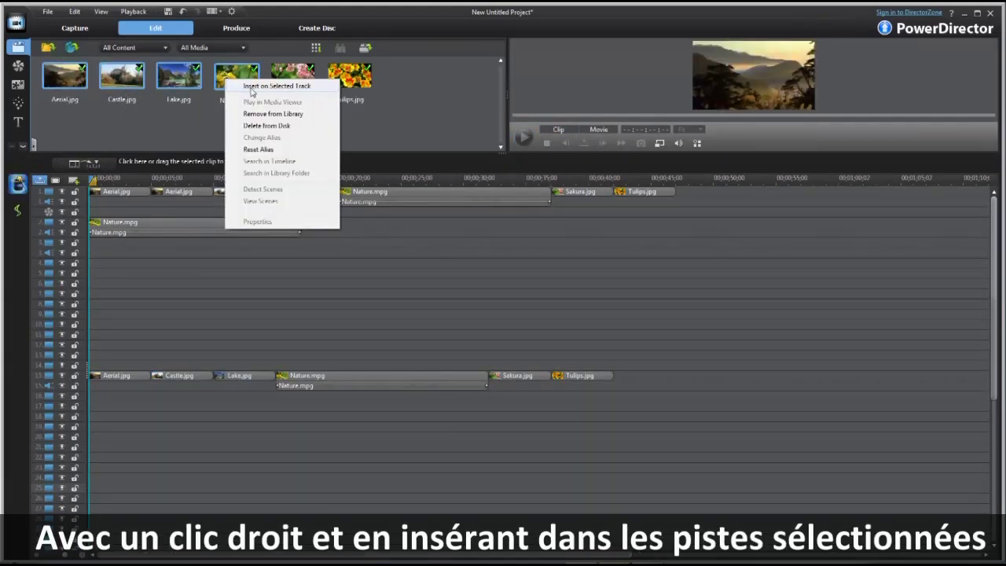
left_click(250, 86)
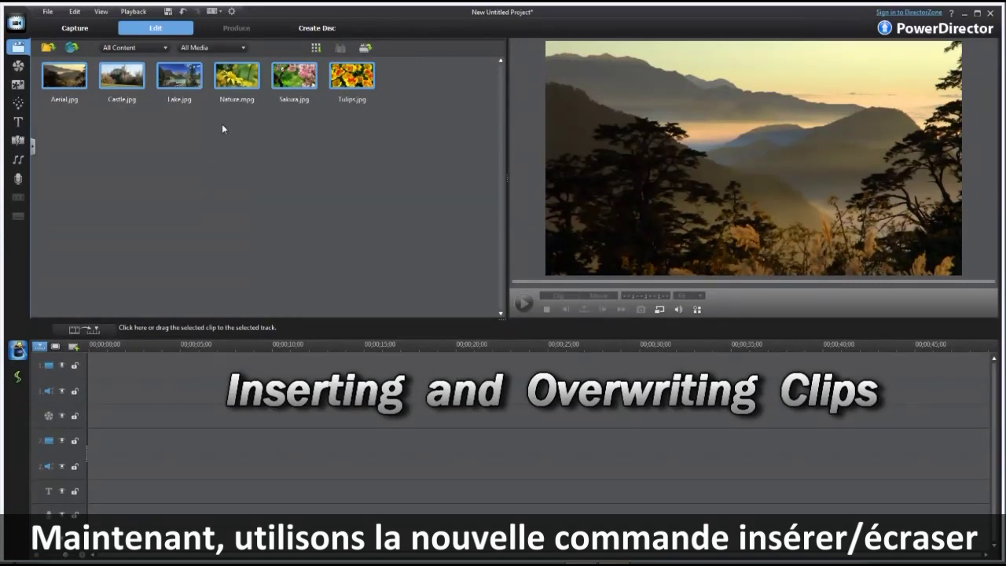
Place all six selected library clips at the start of Track 1, and insert Nature.mpg between Aerial.jpg and Castle.jpg.
left_click_drag(64, 76, 93, 367)
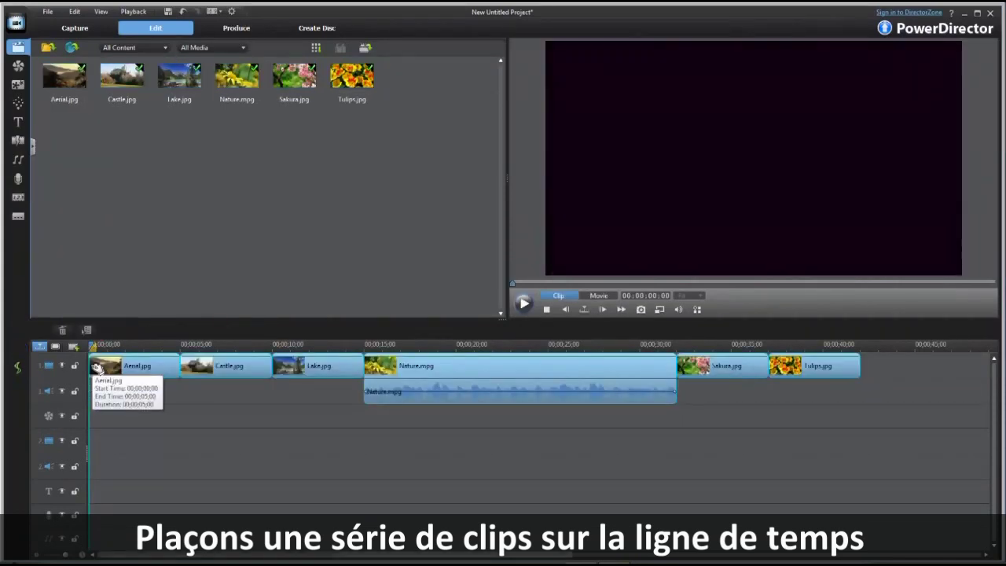
left_click(227, 79)
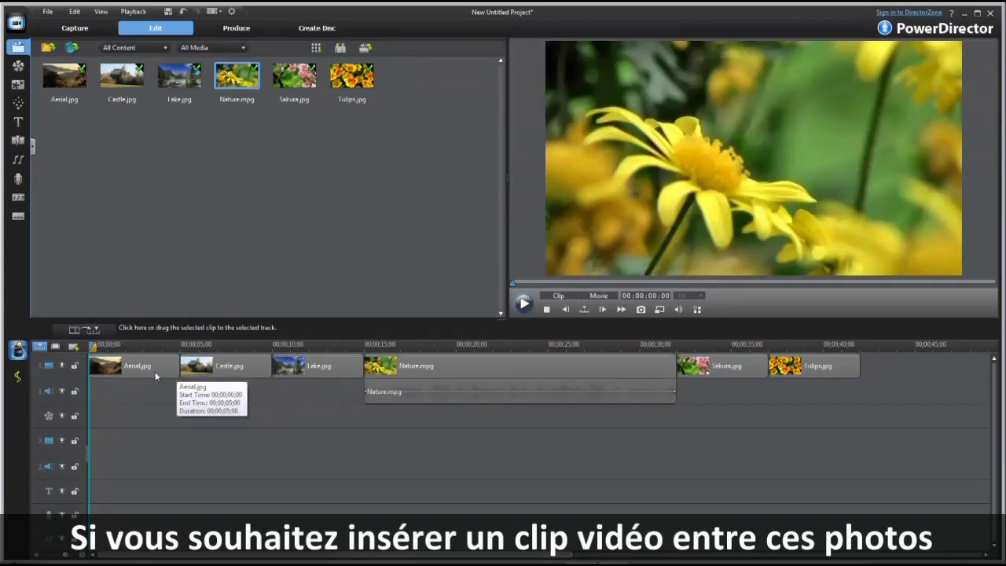
left_click_drag(234, 78, 183, 370)
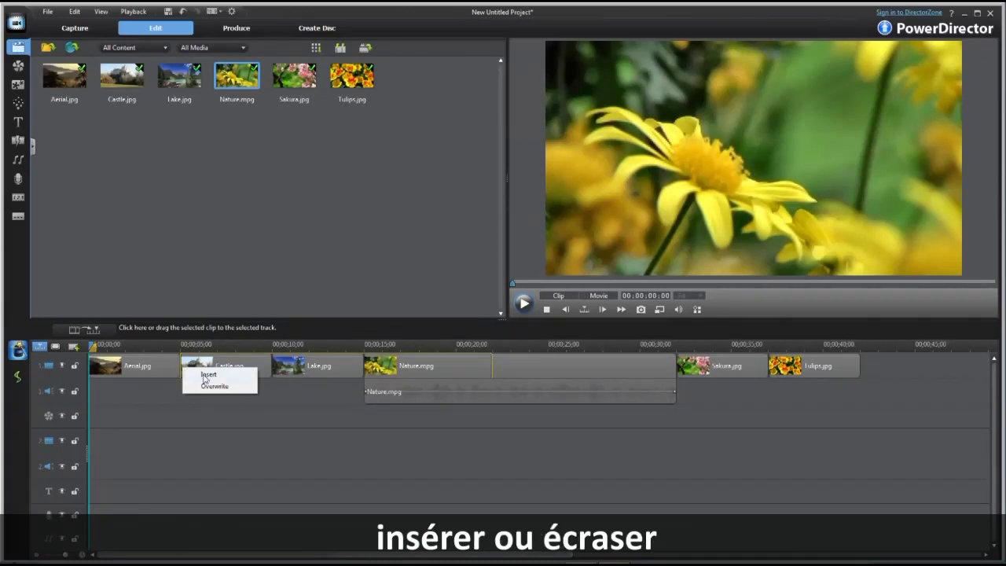
left_click(206, 374)
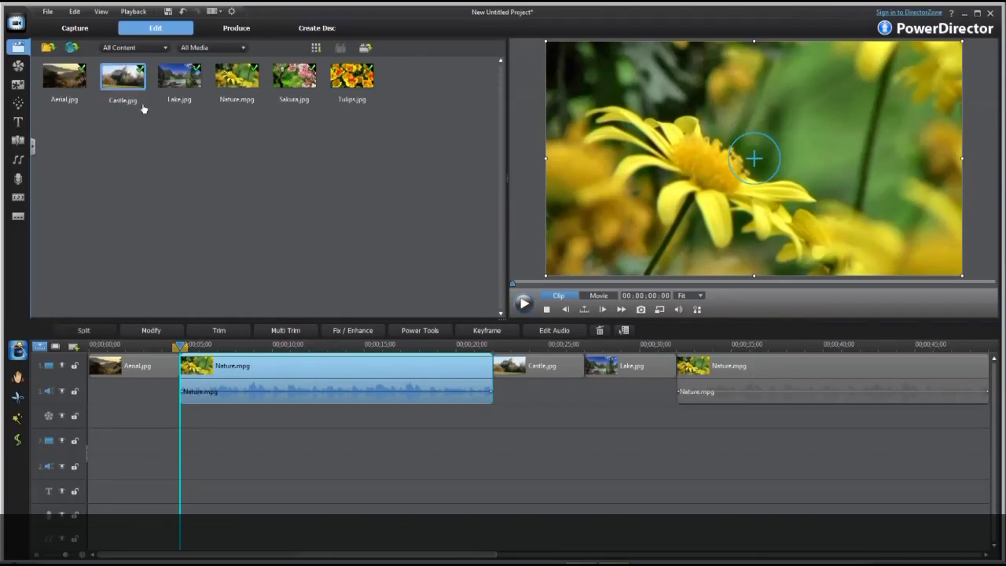
Undo the insertion and place Nature.mpg right after Aerial.jpg on Track 1 again, this time with Overwrite.
left_click(181, 13)
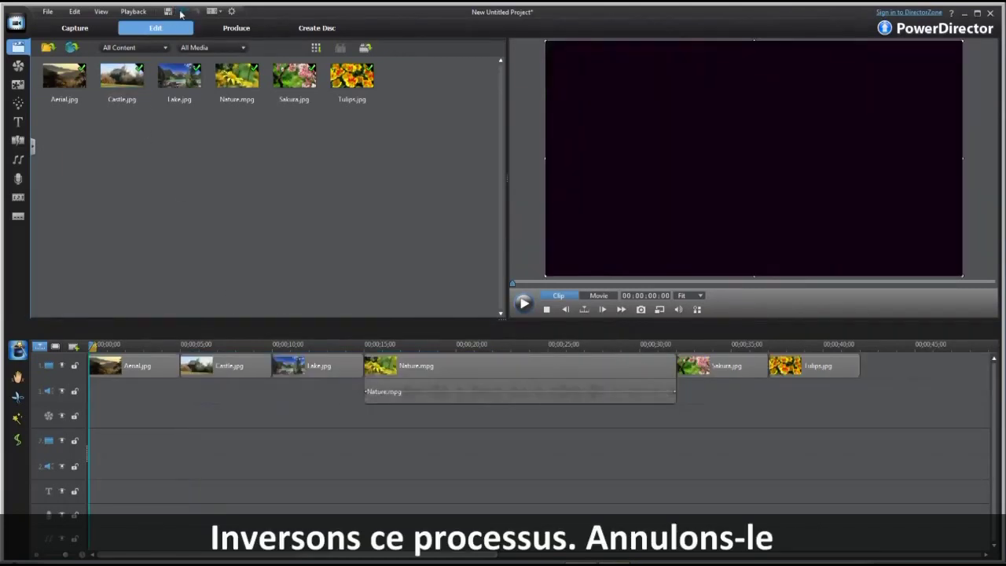
left_click_drag(228, 76, 181, 371)
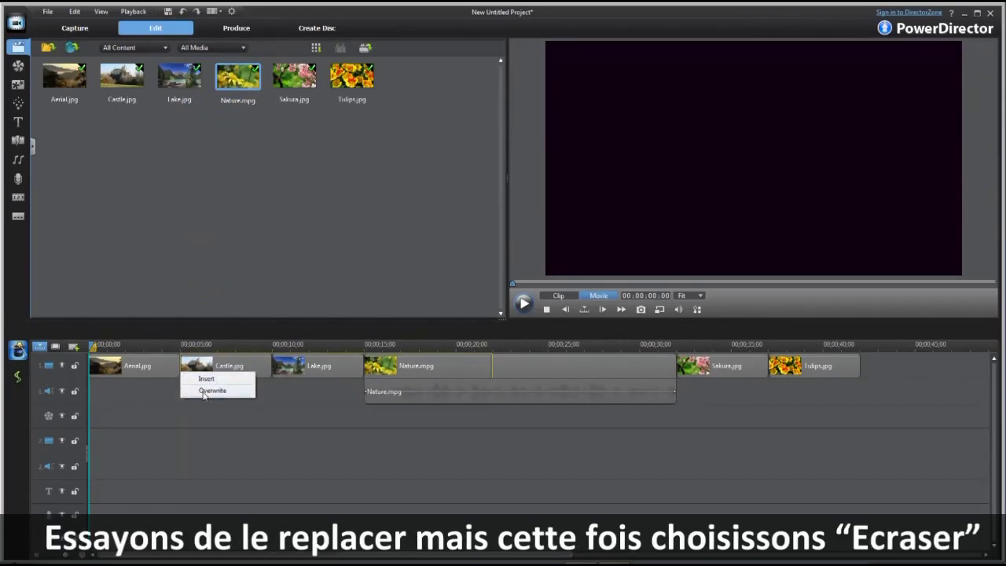
left_click(204, 392)
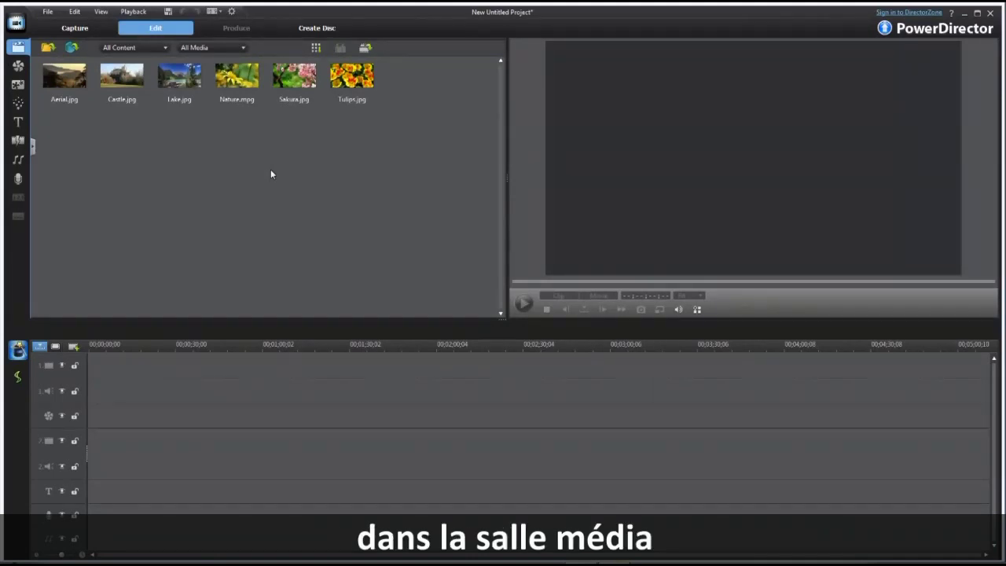
Change the alias of Tulips.jpg in the media library to "Flower 1".
right_click(353, 80)
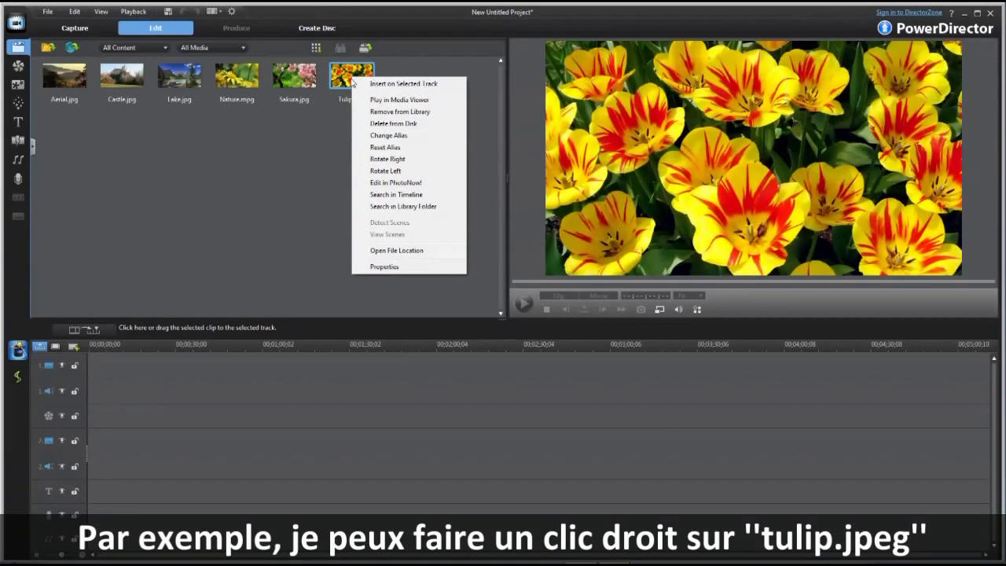
left_click(387, 136)
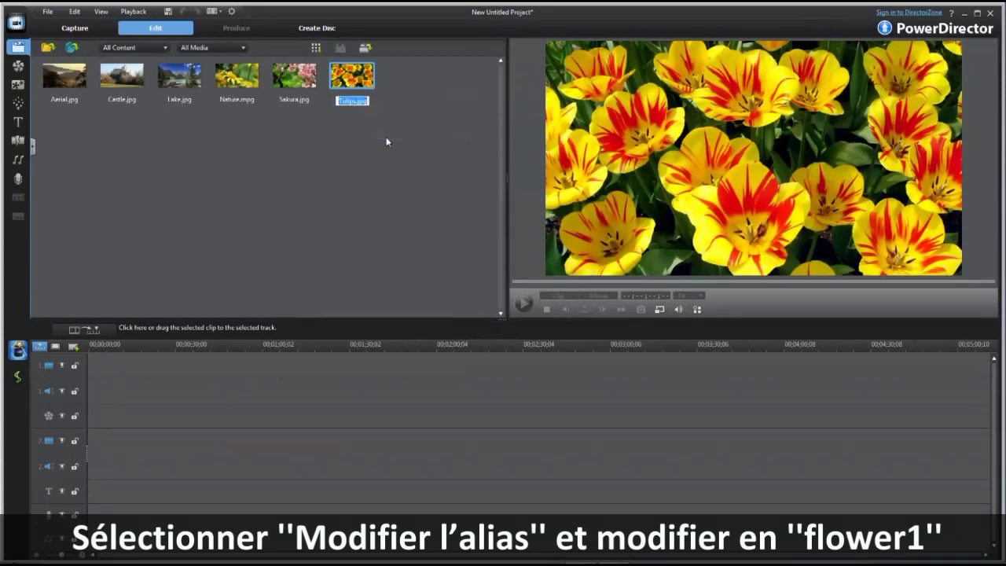
type("Flower1")
key("Return")
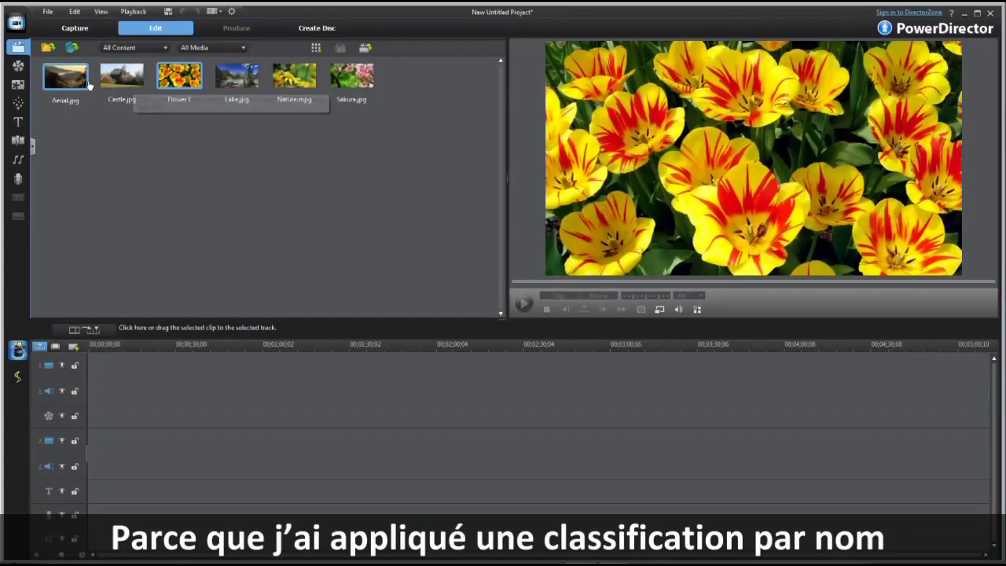
Change the alias of Sakura.jpg in the media library to "Flower 2".
right_click(368, 79)
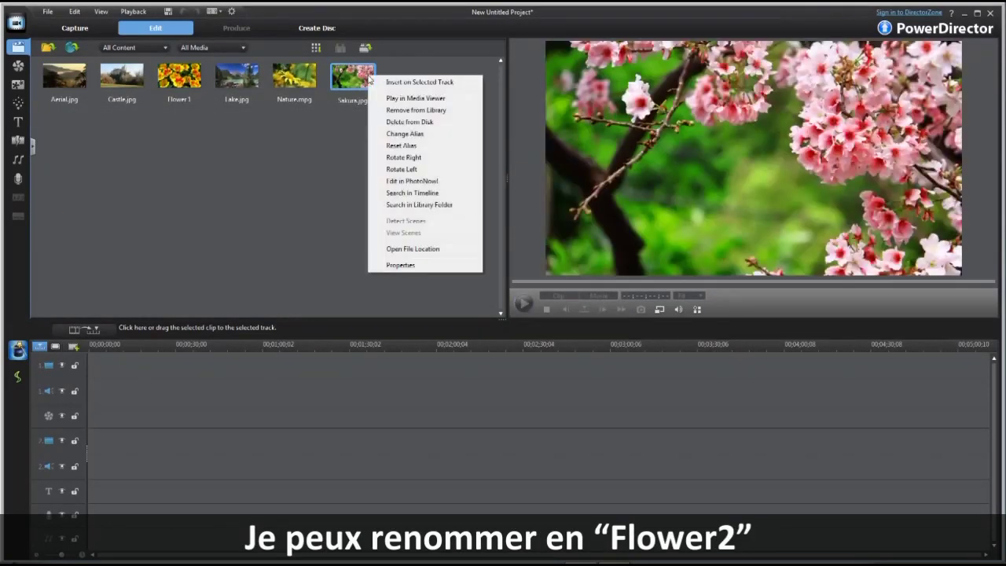
left_click(400, 140)
type("Flower 2")
key("Return")
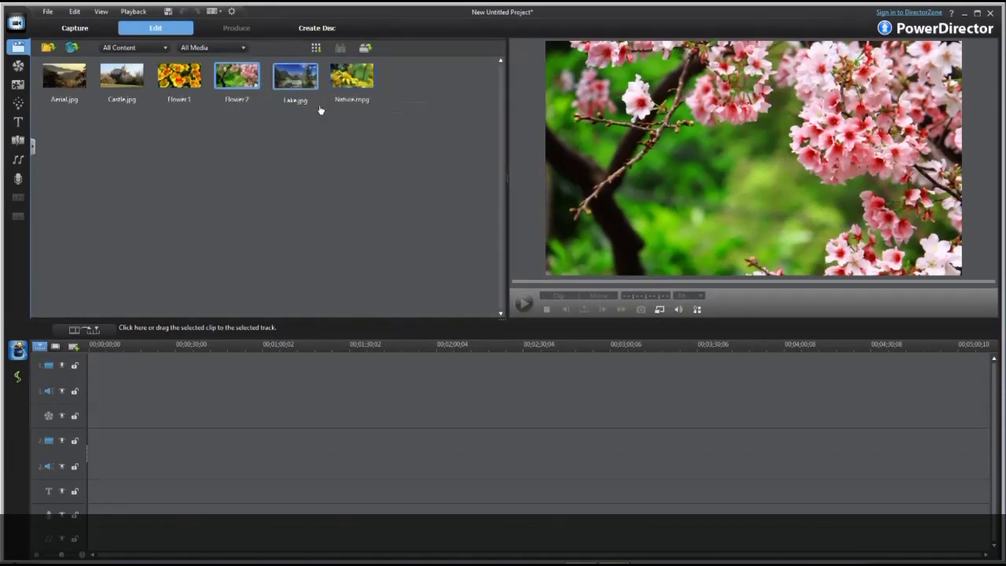
Change the alias of Nature.mpg in the media library to "Flower 3".
right_click(343, 83)
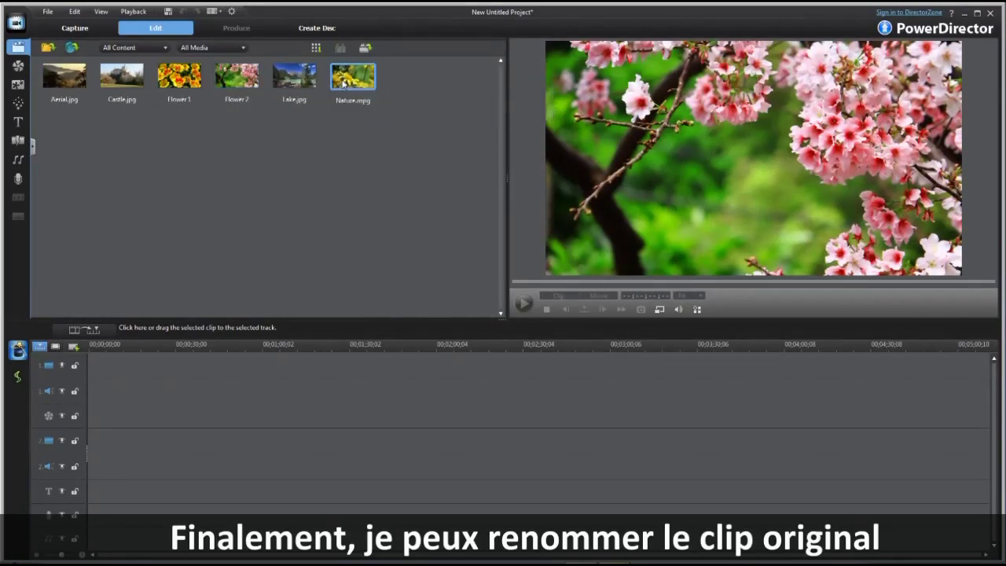
left_click(387, 139)
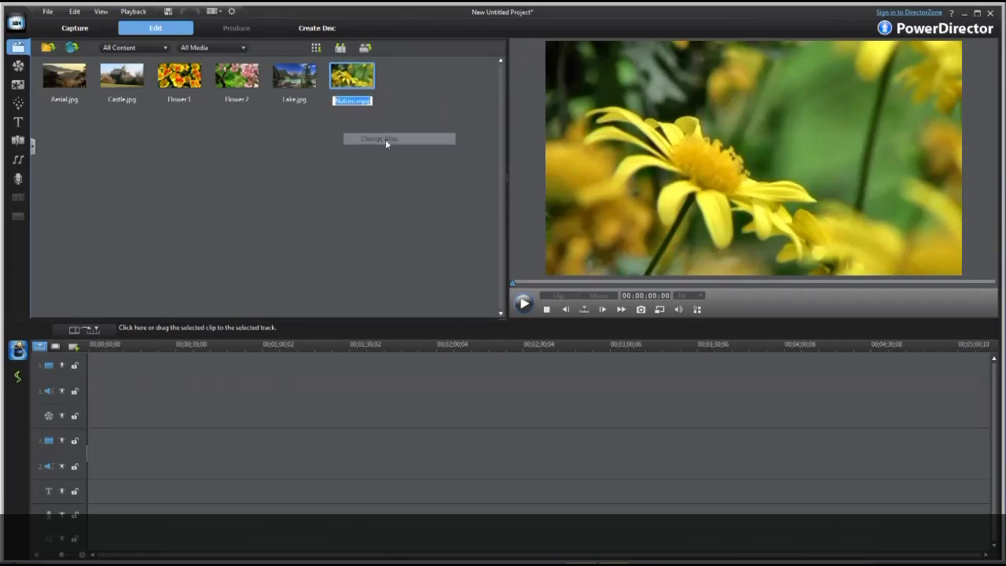
type("Flower 3")
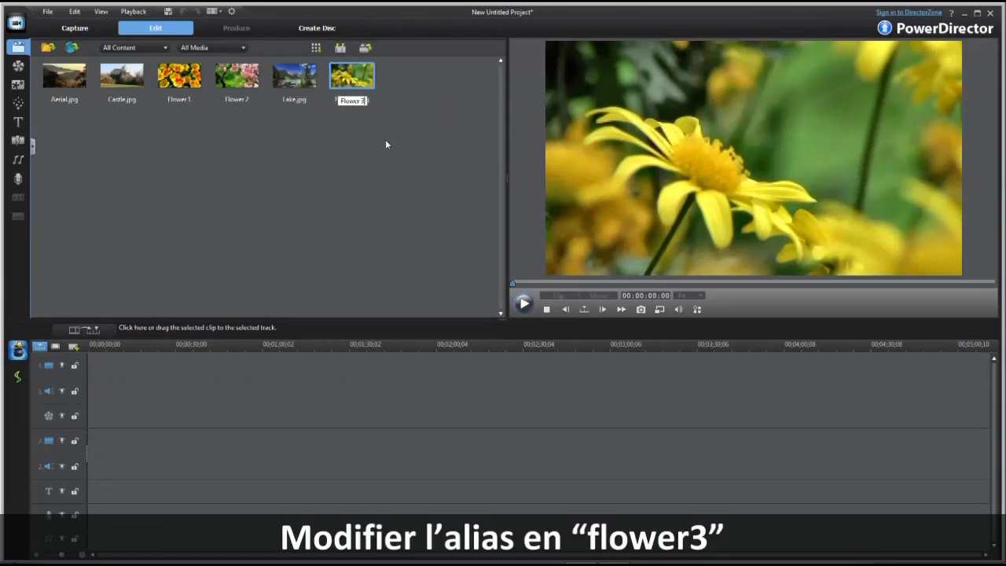
key("Return")
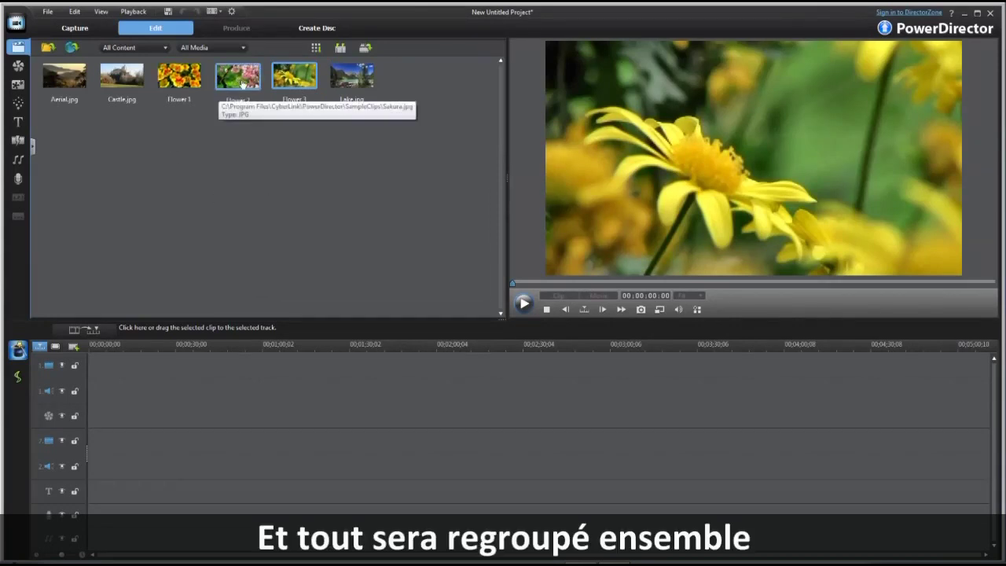
Reset the aliases of Flower 3, Flower 2 and Flower 1 to their original file names.
right_click(301, 79)
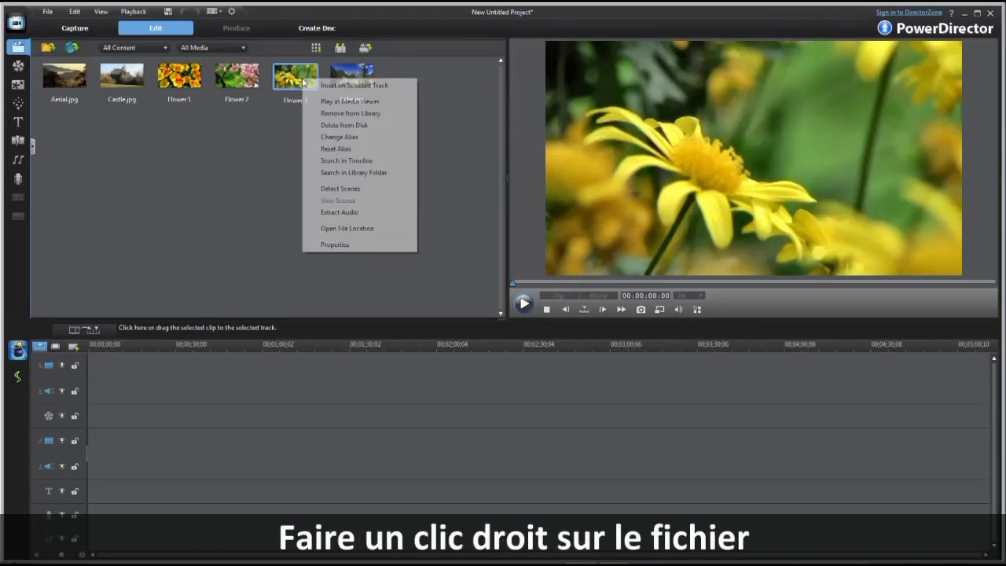
left_click(341, 149)
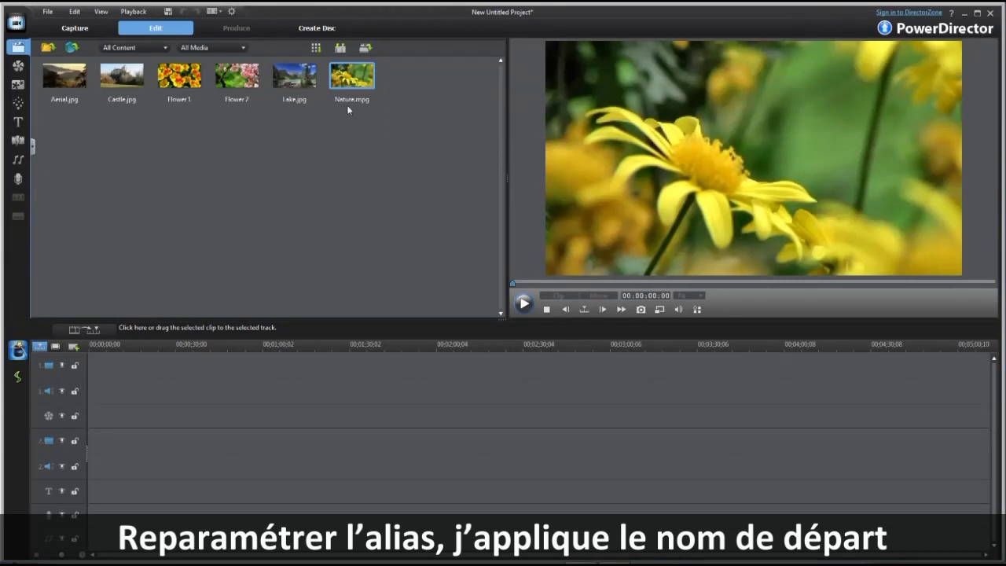
right_click(244, 79)
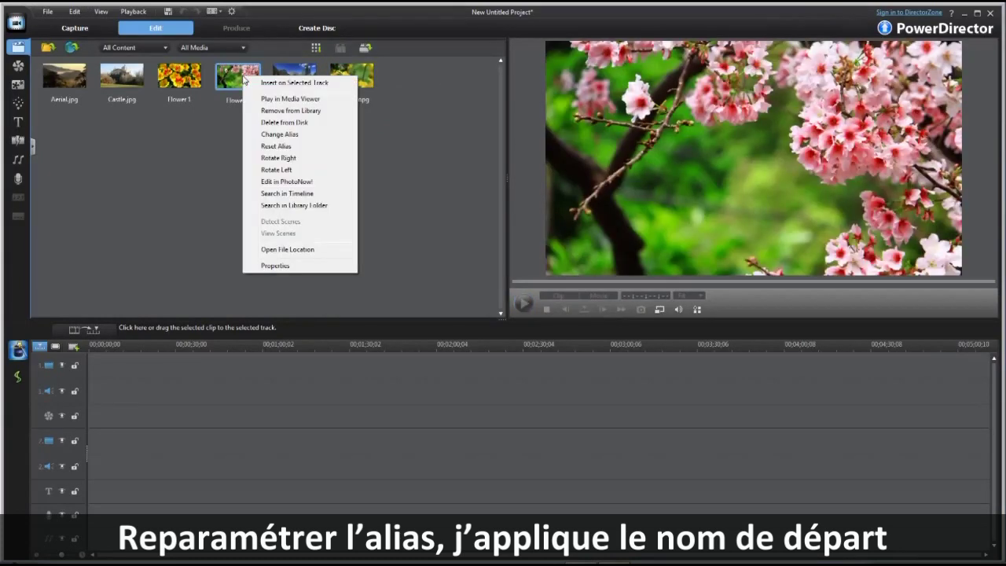
left_click(262, 146)
right_click(180, 78)
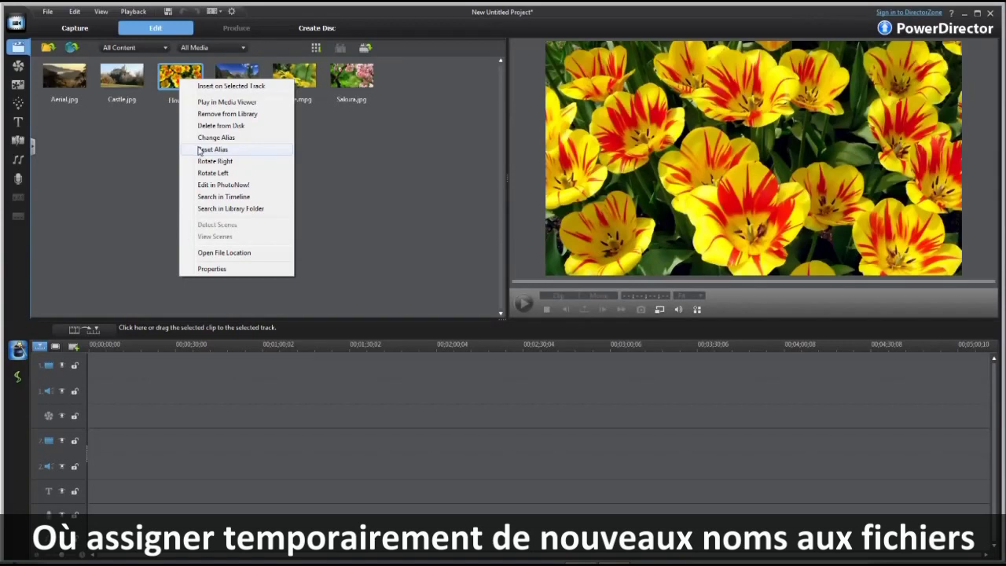
left_click(201, 149)
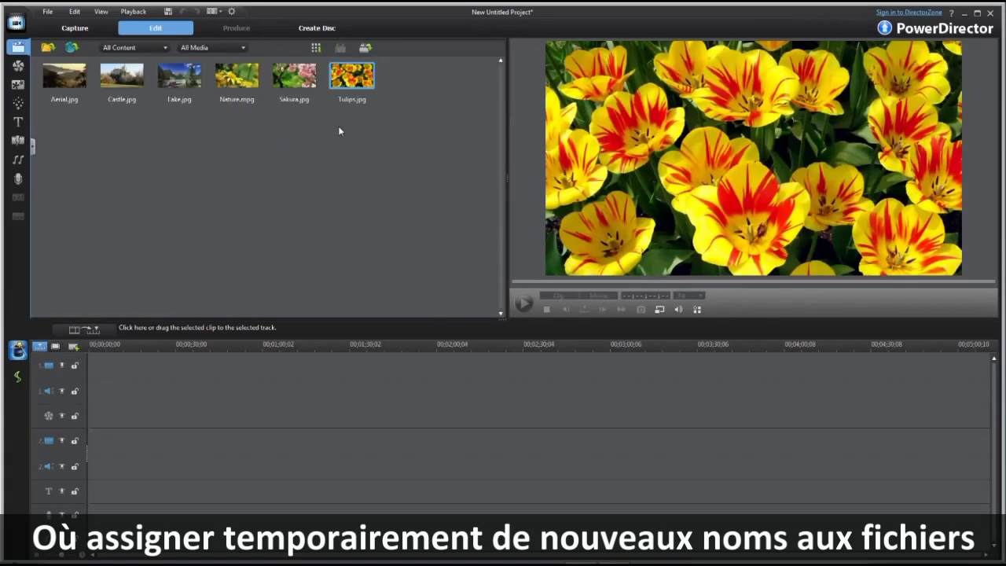